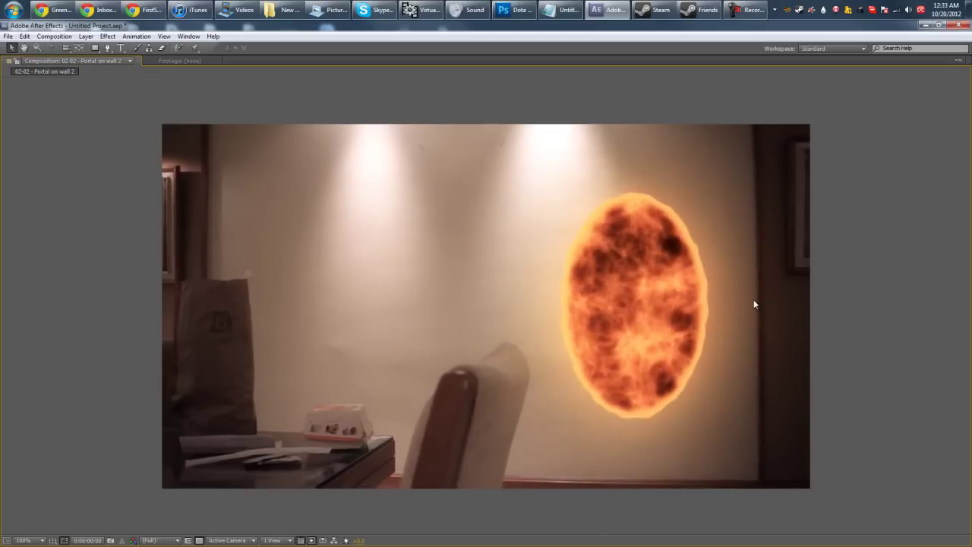
# - Stop the preview and create a composition named OrangePortal at 23.976 frames per second with a duration of 0:00:10:00
pyautogui.press('space')
pyautogui.press('`')
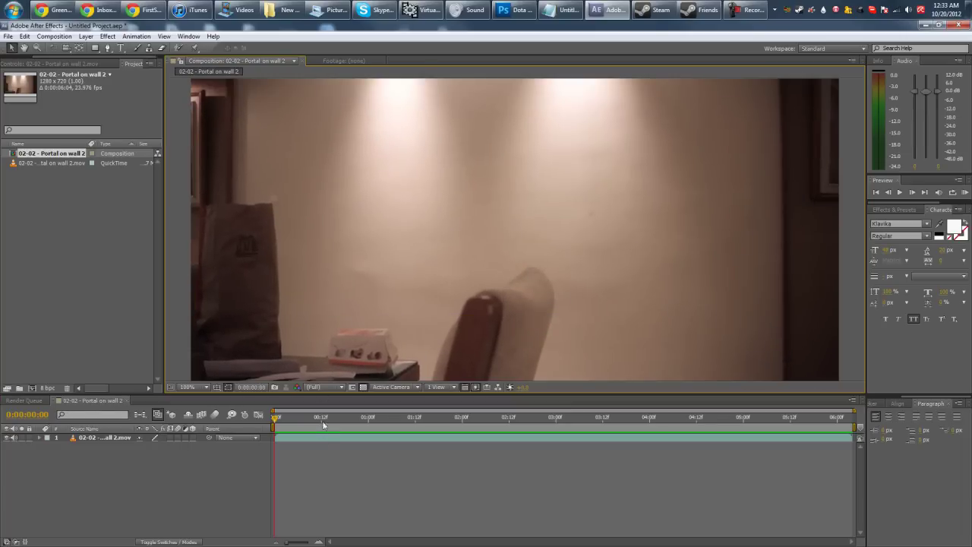
pyautogui.click(32, 389)
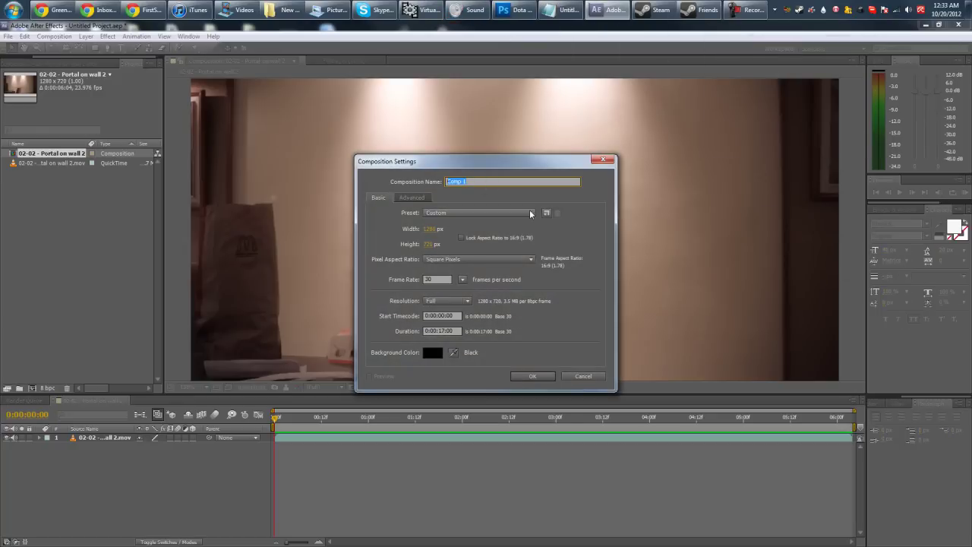
pyautogui.write('Po')
pyautogui.write('Orange')
pyautogui.click(463, 279)
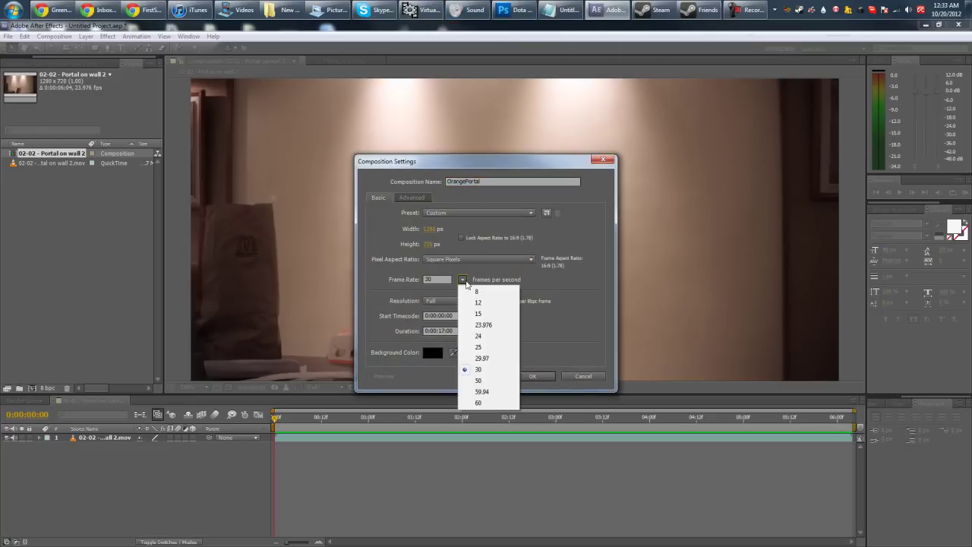
pyautogui.click(501, 325)
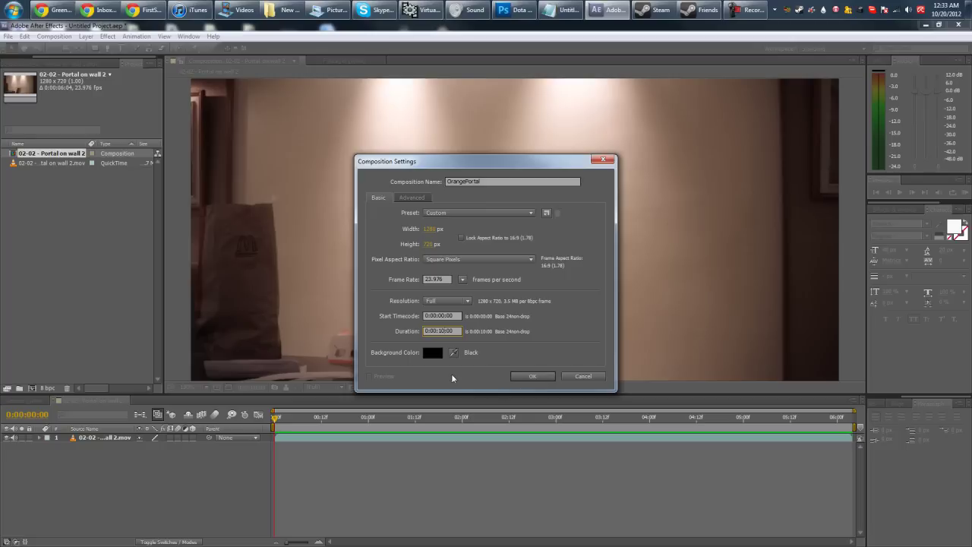
pyautogui.click(533, 377)
# - Start a new solid layer in the OrangePortal composition and name it Orange Portal
pyautogui.scroll(-1, 379, 275)
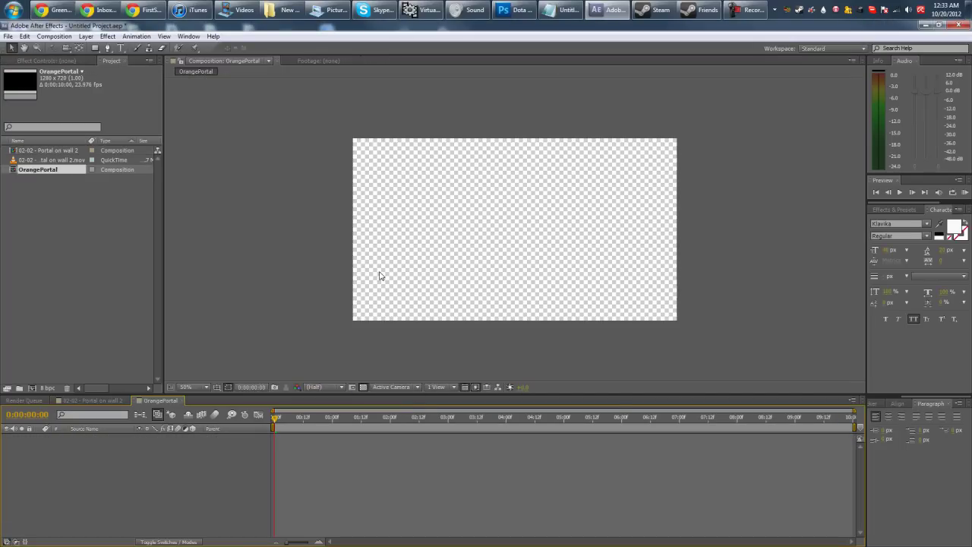
pyautogui.scroll(1, 479, 289)
pyautogui.scroll(-1, 479, 291)
pyautogui.rightClick(148, 461)
pyautogui.moveTo(215, 364)
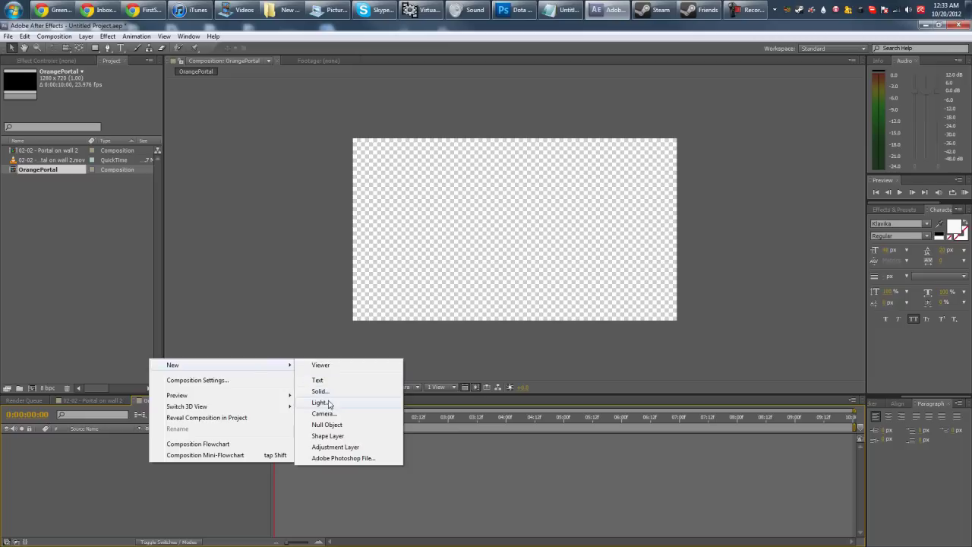
pyautogui.click(325, 391)
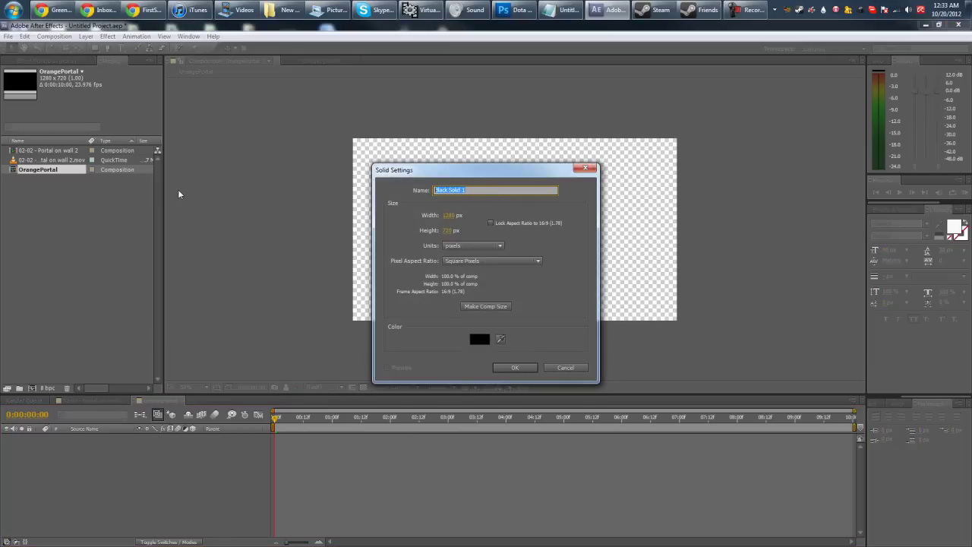
pyautogui.write('Orange Portal')
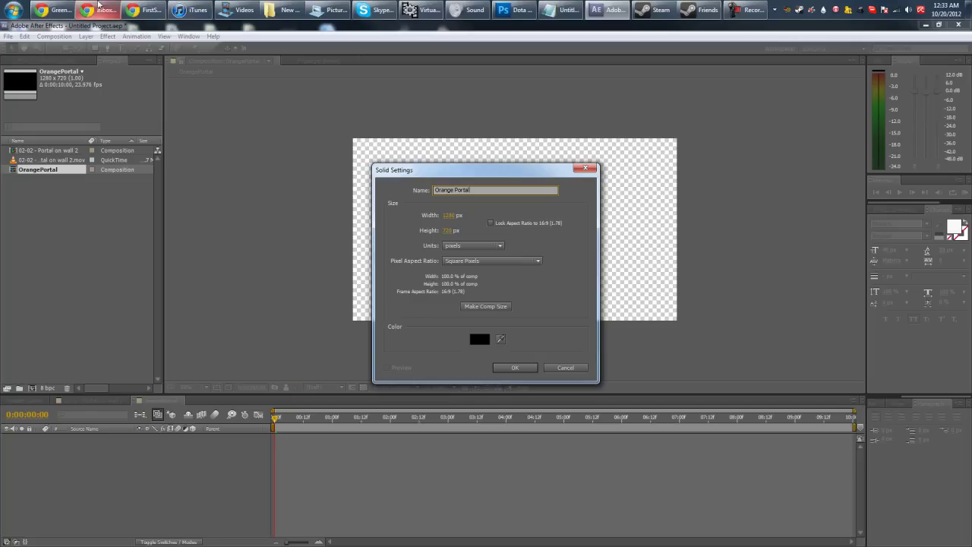
# - Set the solid's color to FF9000 and create the layer
pyautogui.click(62, 8)
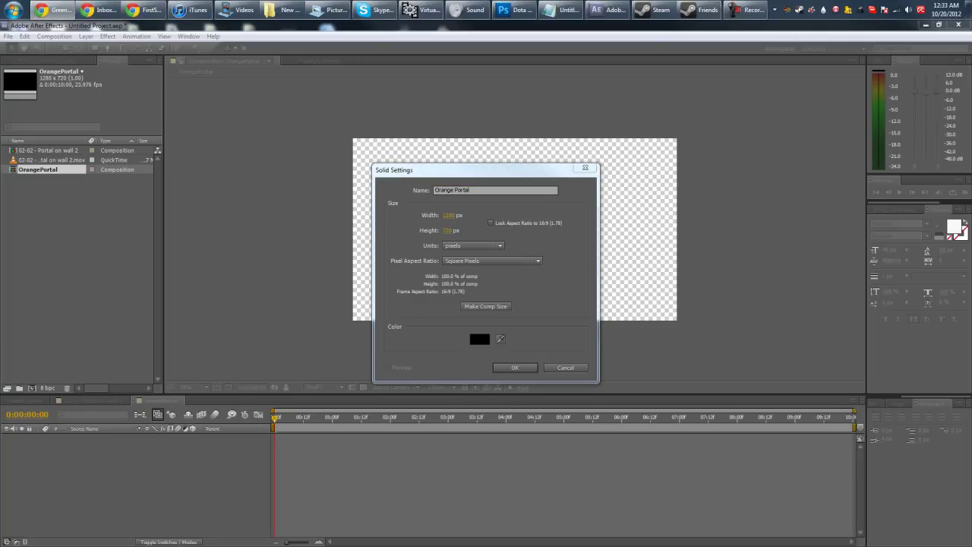
pyautogui.click(481, 341)
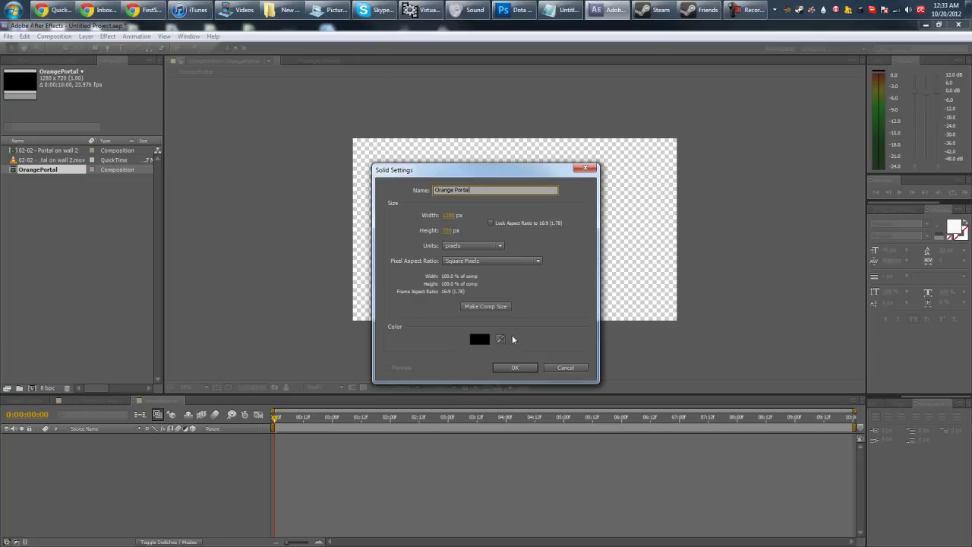
pyautogui.click(486, 338)
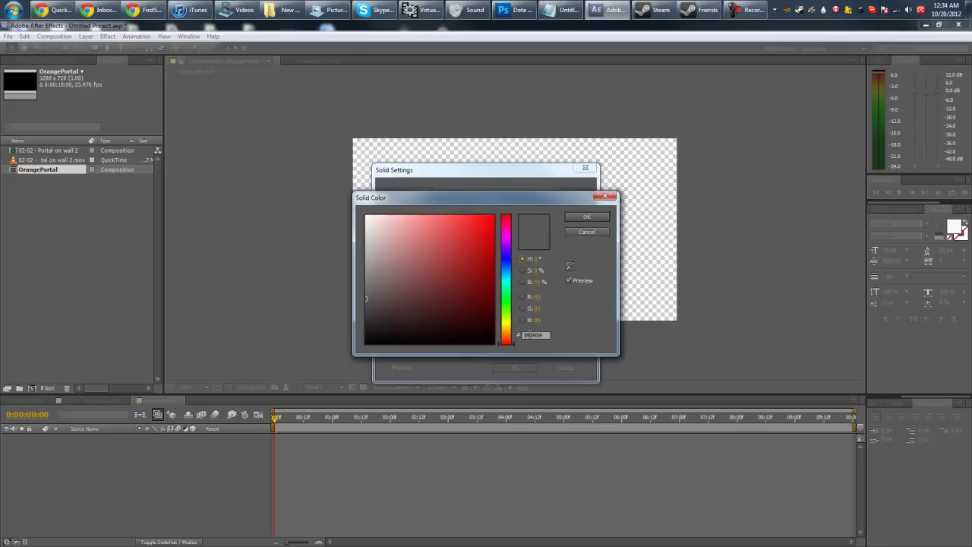
pyautogui.write('FF9')
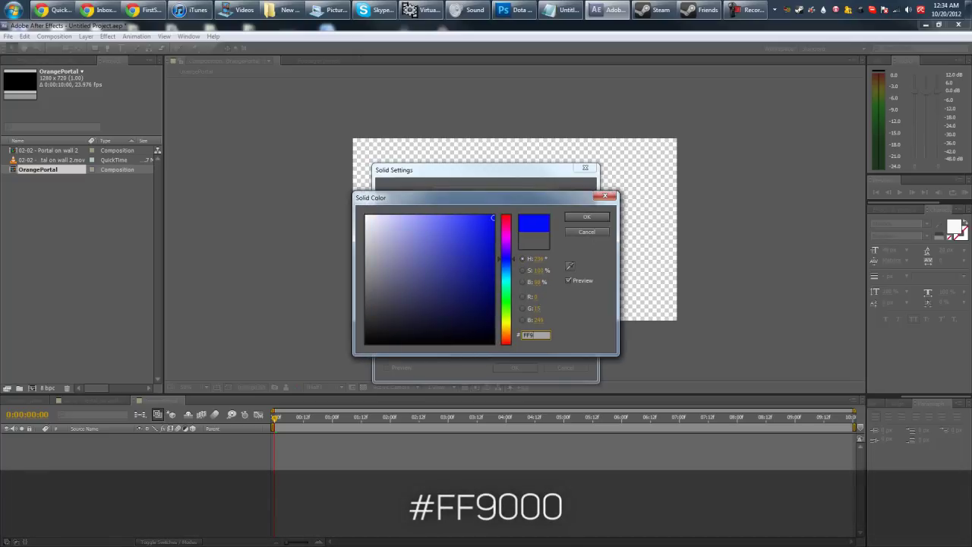
pyautogui.write('0')
pyautogui.press('BackSpace')
pyautogui.write('00')
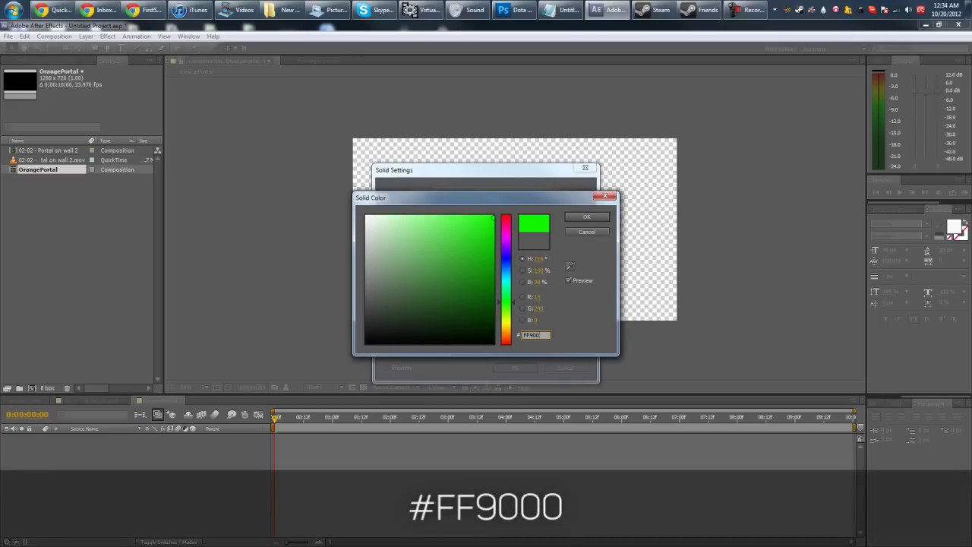
pyautogui.write('0')
pyautogui.click(586, 217)
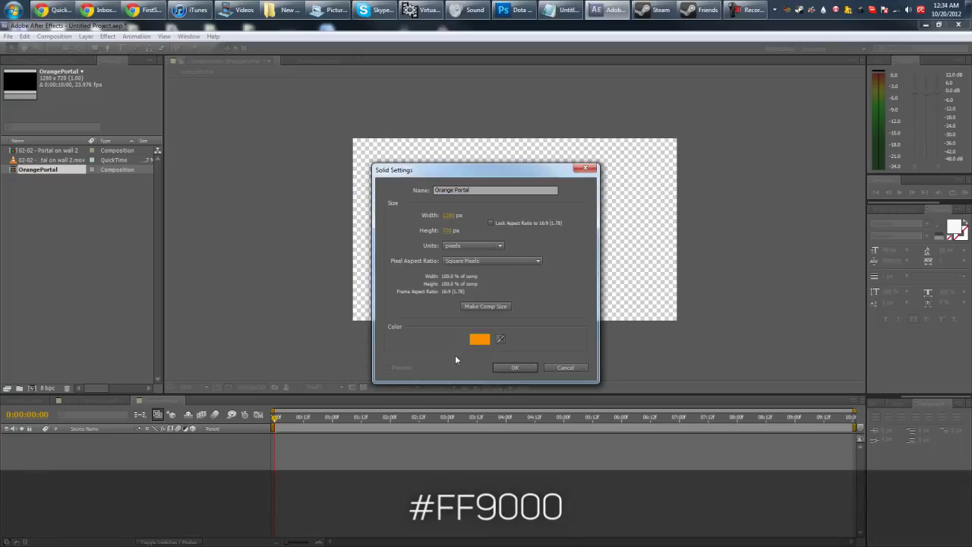
pyautogui.click(511, 367)
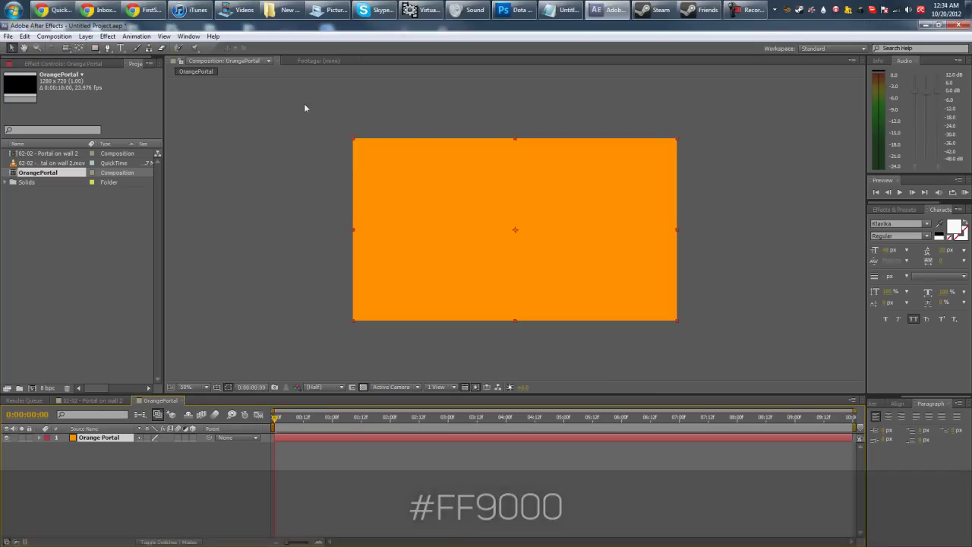
# - Draw a tall oval mask with the Ellipse Tool around the middle of the orange solid
pyautogui.click(96, 48)
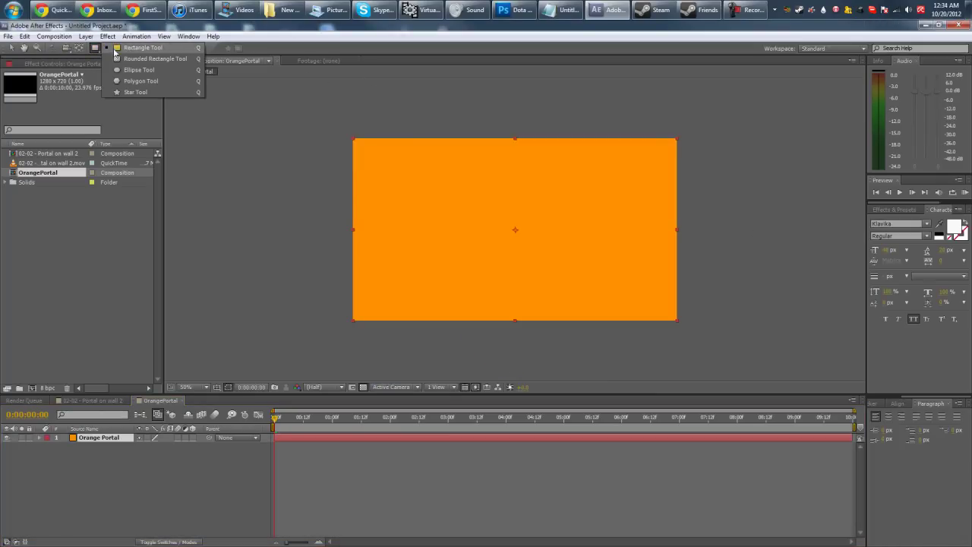
pyautogui.click(95, 49)
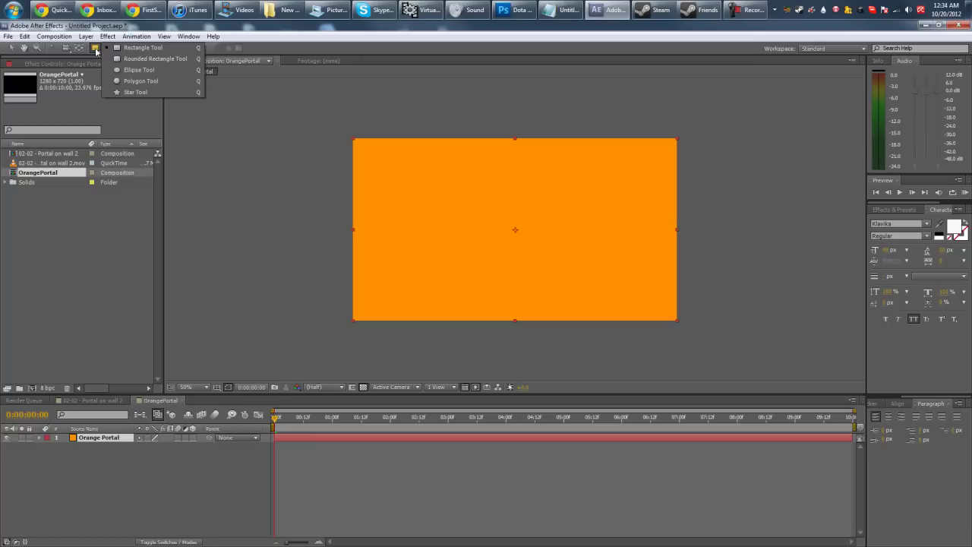
pyautogui.click(140, 72)
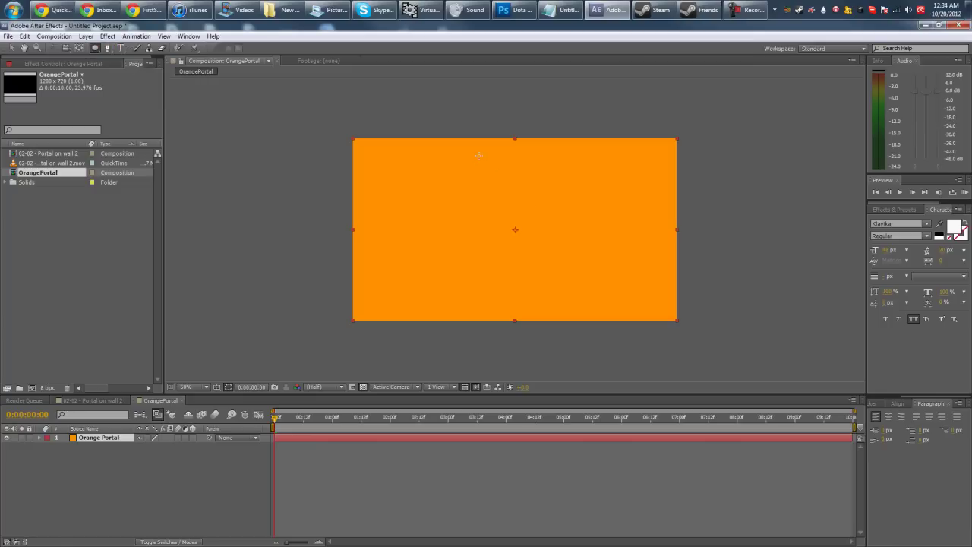
pyautogui.moveTo(472, 152)
pyautogui.mouseDown()
pyautogui.moveTo(540, 263)
pyautogui.moveTo(568, 275)
pyautogui.moveTo(550, 299)
pyautogui.moveTo(568, 309)
pyautogui.mouseUp()
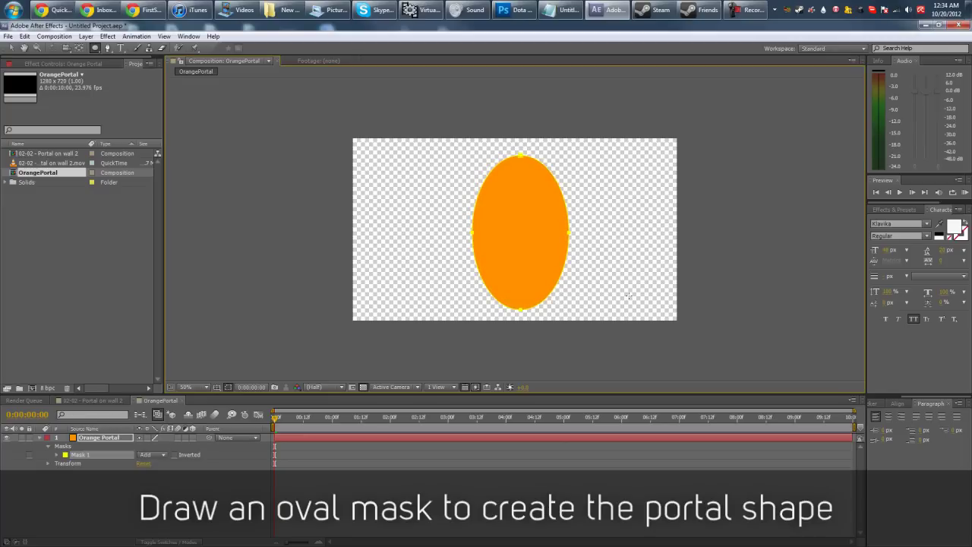
# - Duplicate the oval mask and set the duplicate's mode to Subtract
pyautogui.click(108, 454)
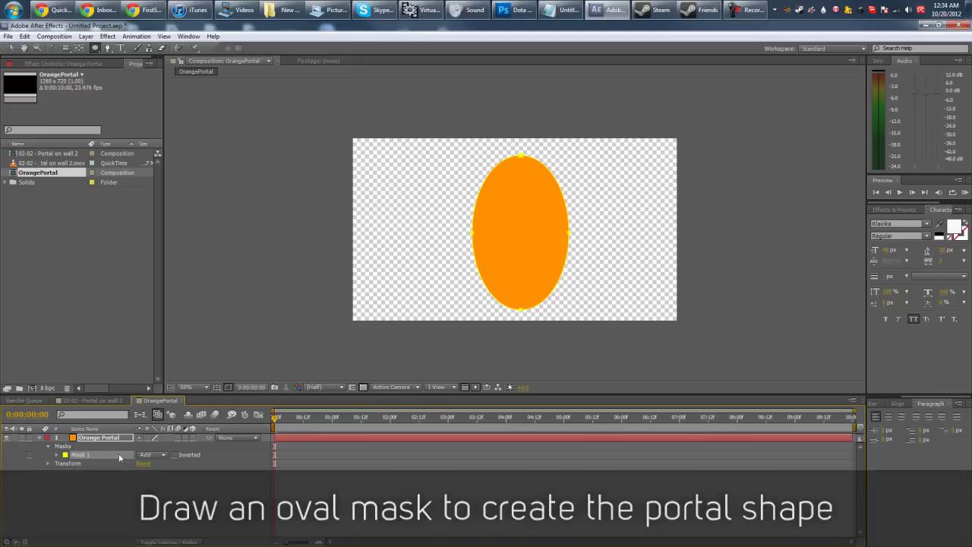
pyautogui.hotkey('ctrl', 'd')
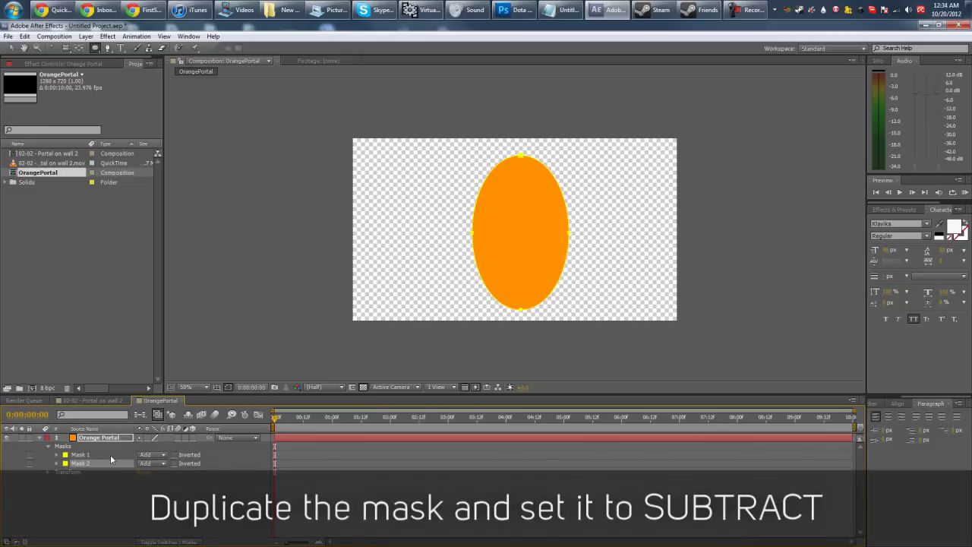
pyautogui.click(140, 498)
pyautogui.click(89, 464)
pyautogui.click(161, 463)
pyautogui.click(176, 410)
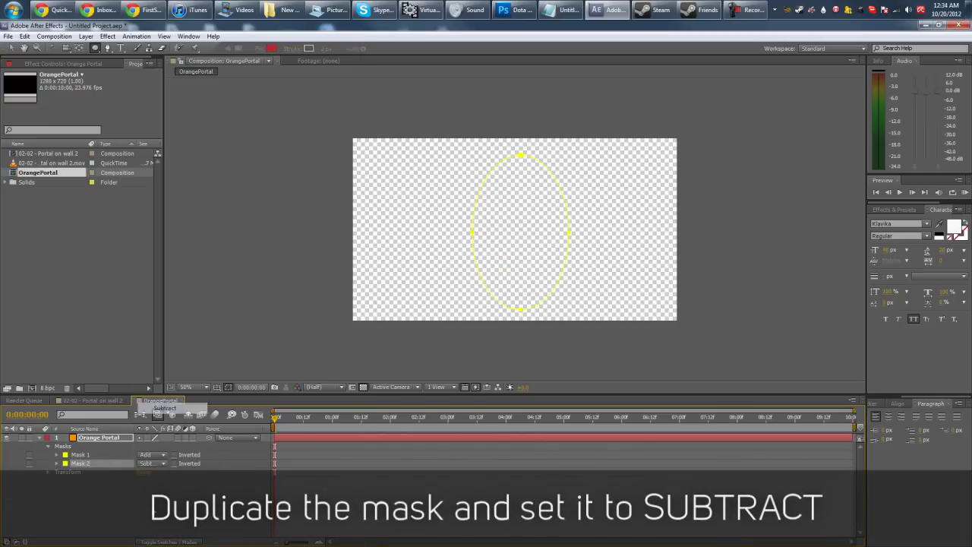
# - Reveal the mask properties, lower Mask 2's expansion to leave an orange ring, and set its feather to 15 pixels
pyautogui.press('m')
pyautogui.press('m')
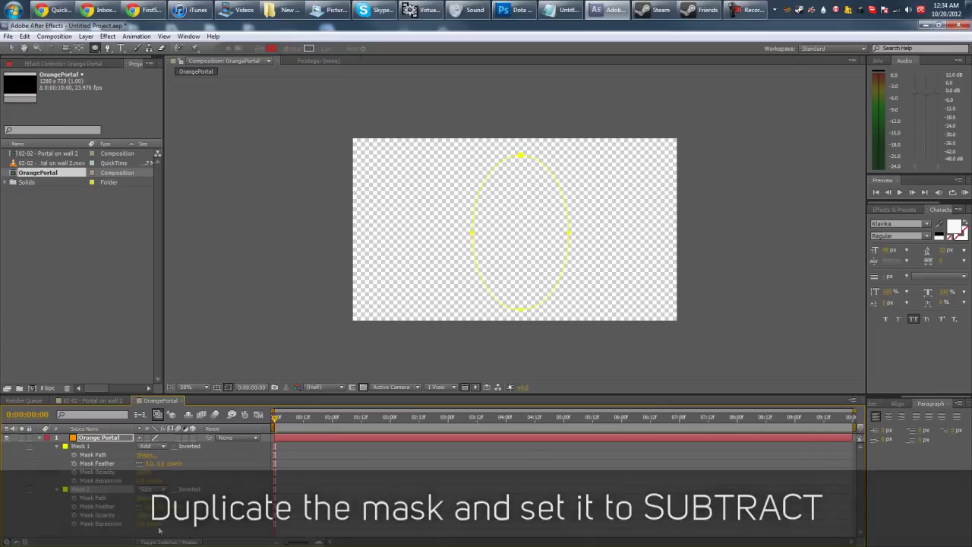
pyautogui.moveTo(141, 524); pyautogui.dragTo(127, 523)
pyautogui.click(140, 524)
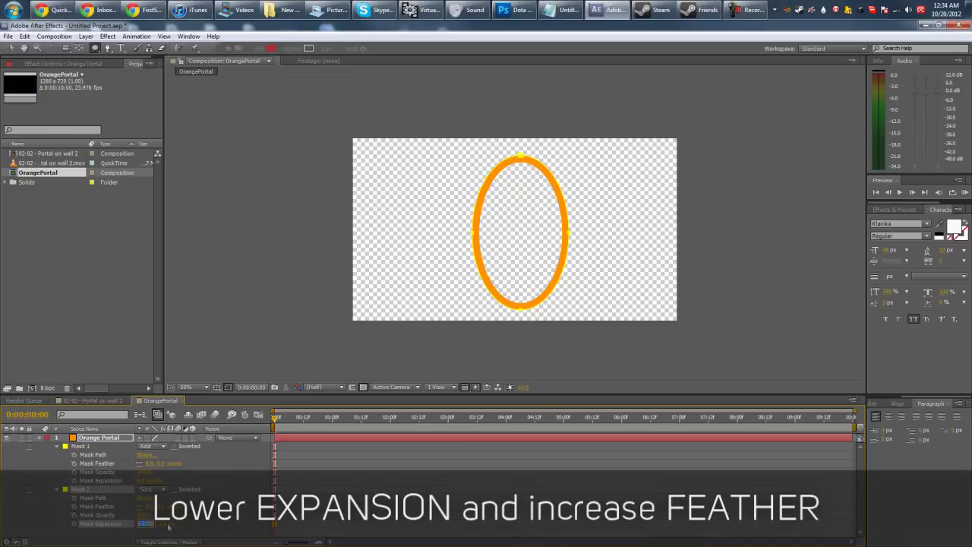
pyautogui.press('Return')
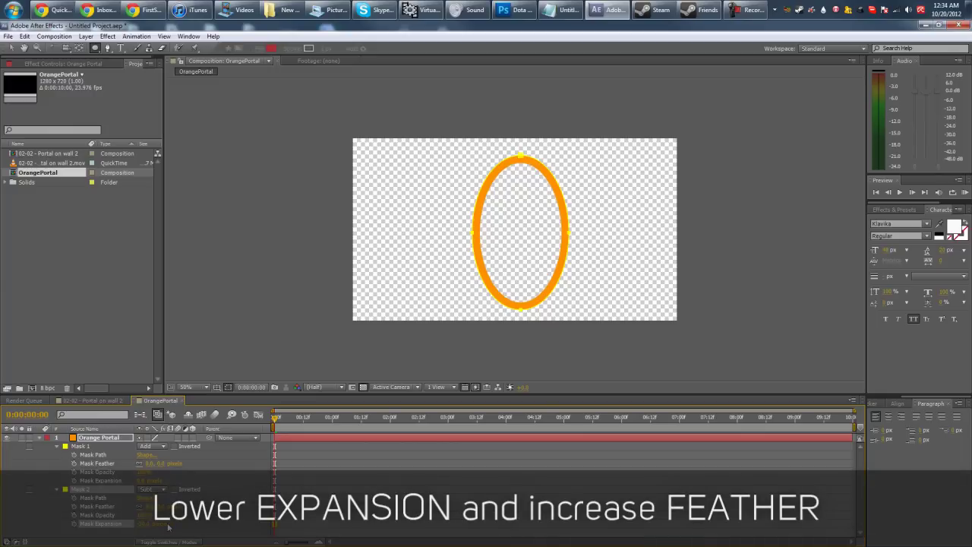
pyautogui.click(152, 506)
pyautogui.press('Return')
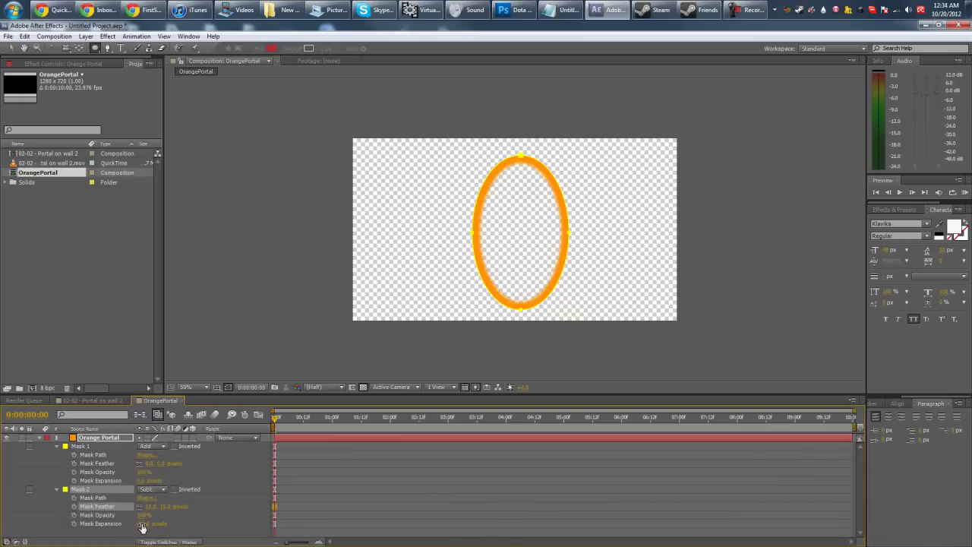
pyautogui.moveTo(142, 526)
pyautogui.mouseDown()
pyautogui.moveTo(149, 523)
pyautogui.moveTo(128, 527)
pyautogui.moveTo(146, 527)
pyautogui.moveTo(139, 523)
pyautogui.mouseUp()
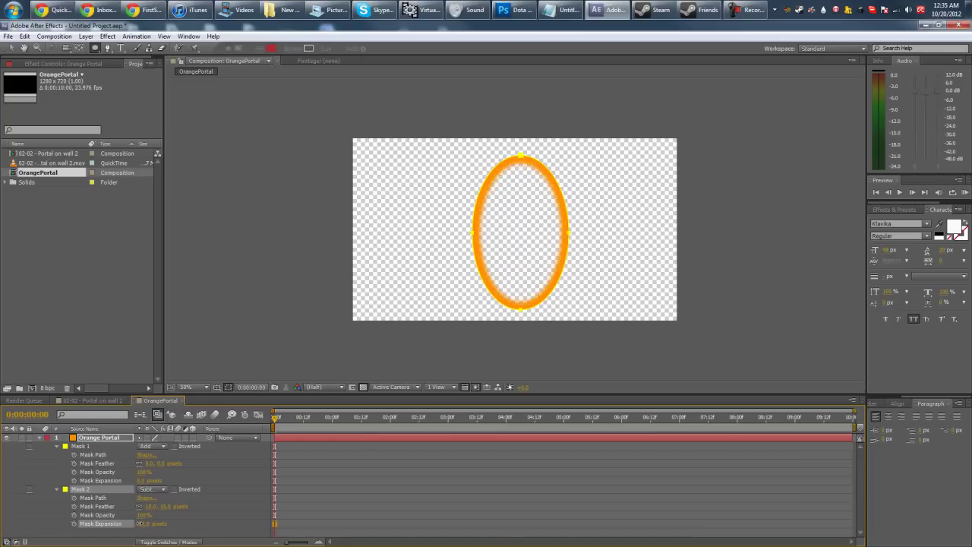
# - Set Mask 2's expansion to -30 pixels and its feather to 15 pixels
pyautogui.click(144, 523)
pyautogui.write('-30')
pyautogui.press('Return')
pyautogui.click(153, 506)
pyautogui.write('15')
pyautogui.click(251, 508)
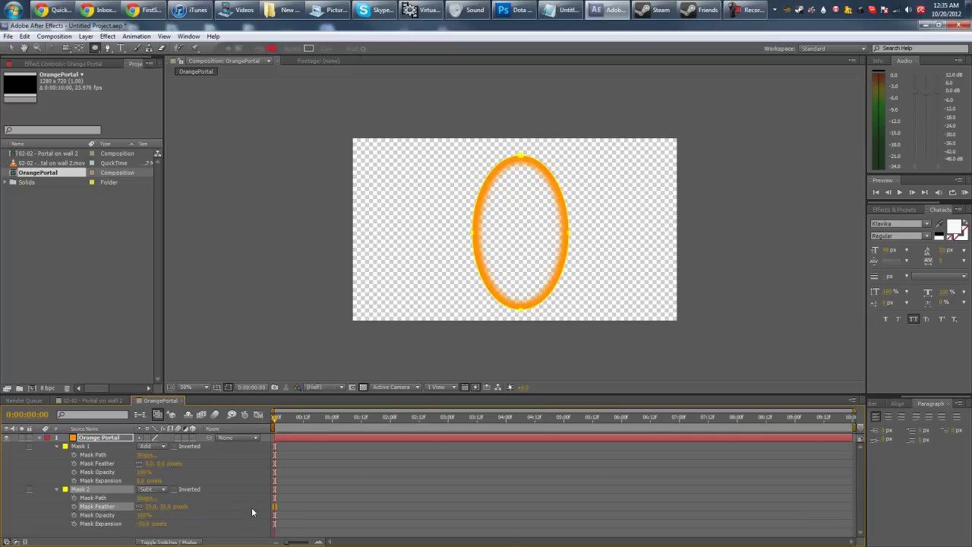
pyautogui.click(152, 506)
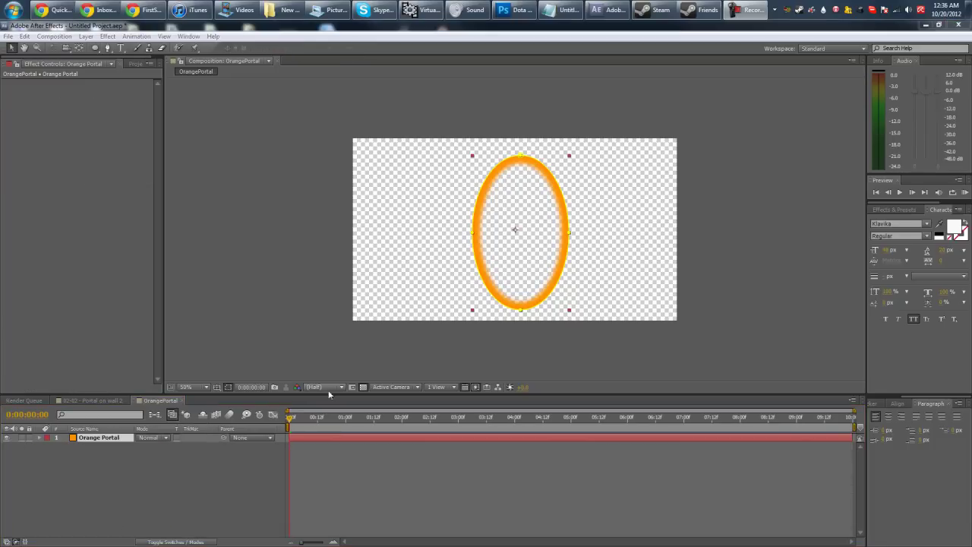
# - Turn off the transparency grid so the composition shows its black background
pyautogui.click(363, 386)
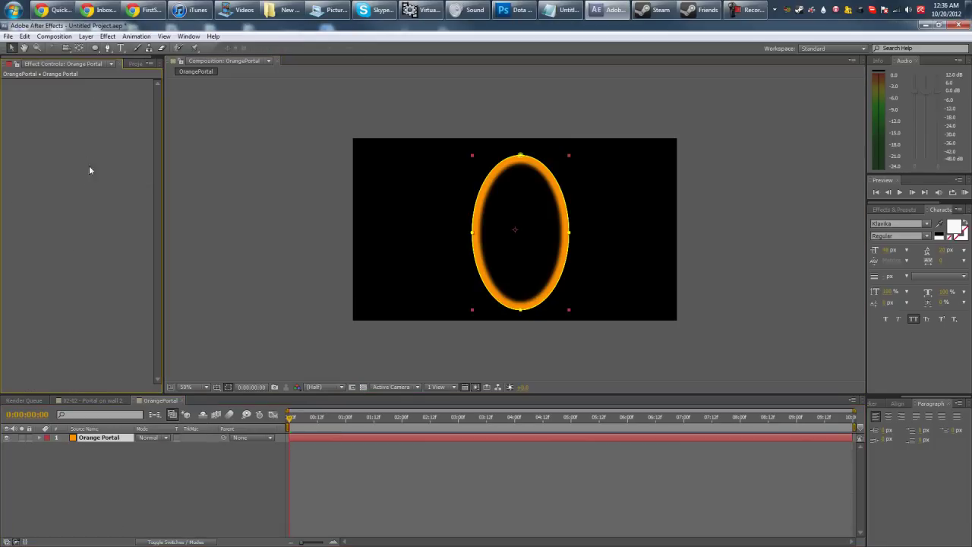
pyautogui.rightClick(22, 135)
pyautogui.click(280, 451)
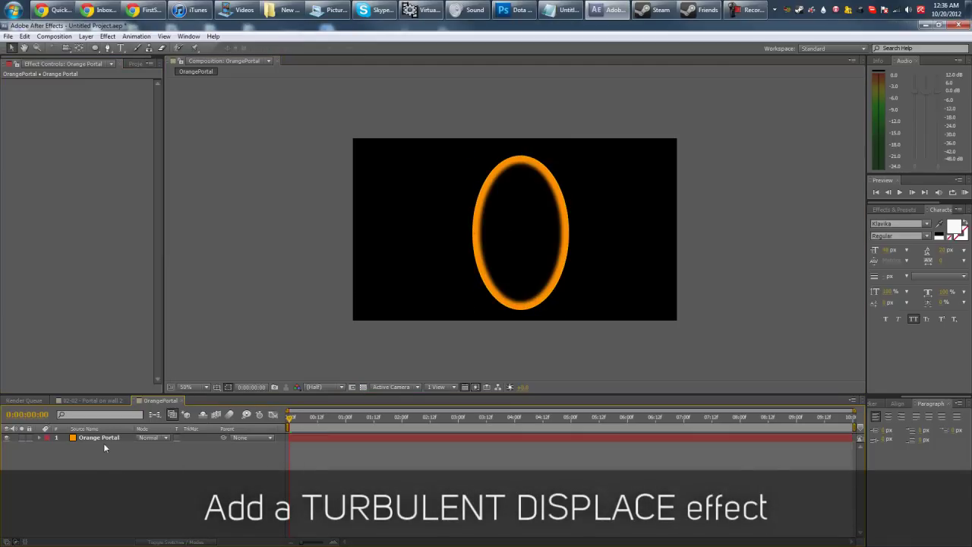
# - Apply the Turbulent Displace distortion effect to the Orange Portal layer and return the playhead to 0:00:00:00
pyautogui.click(104, 442)
pyautogui.rightClick(72, 223)
pyautogui.moveTo(133, 265)
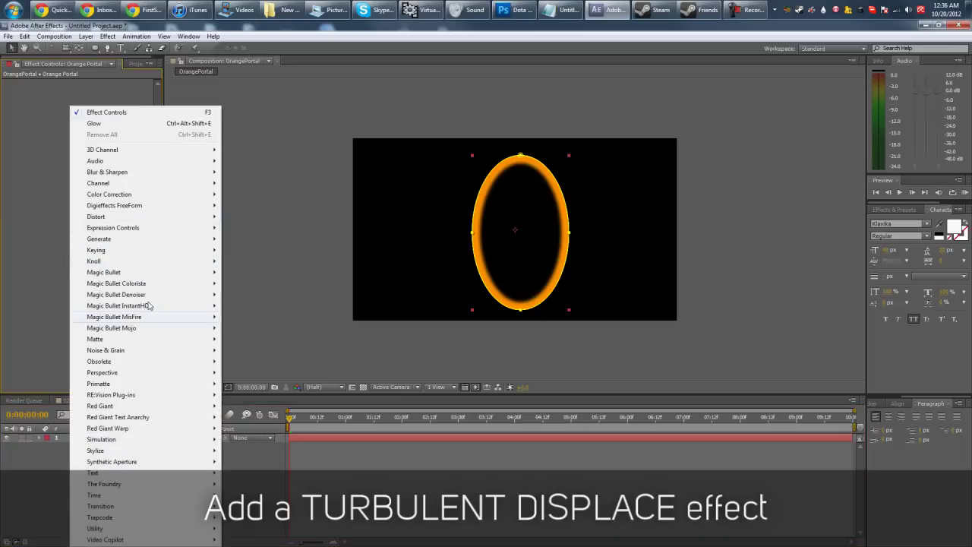
pyautogui.moveTo(158, 222)
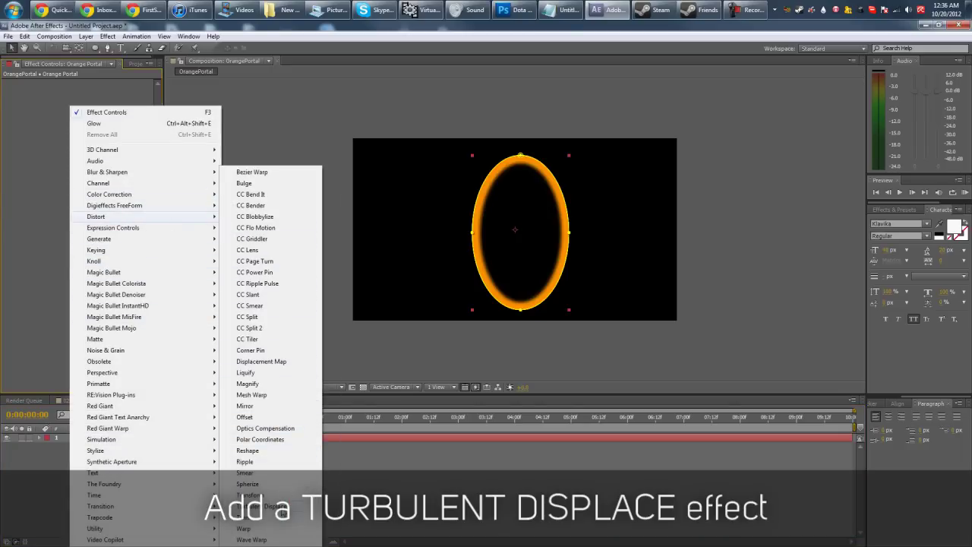
pyautogui.click(254, 505)
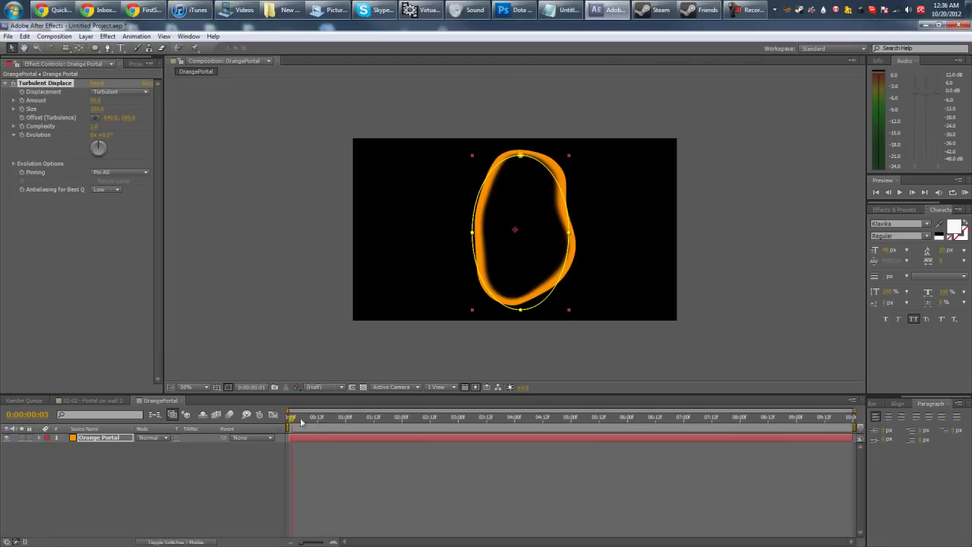
pyautogui.moveTo(293, 421); pyautogui.dragTo(211, 425)
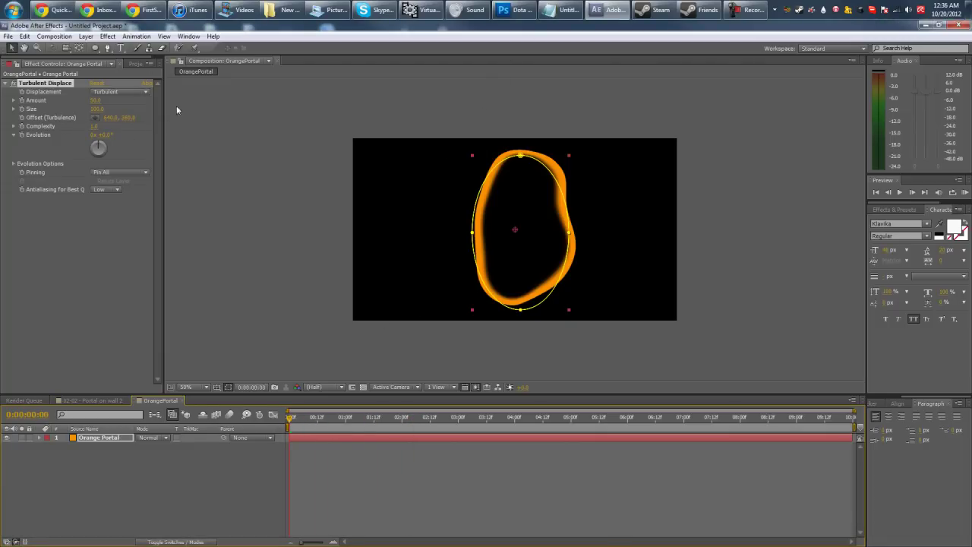
# - Set the Turbulent Displace amount to 45 and return to the OrangePortal composition view
pyautogui.click(111, 93)
pyautogui.click(73, 108)
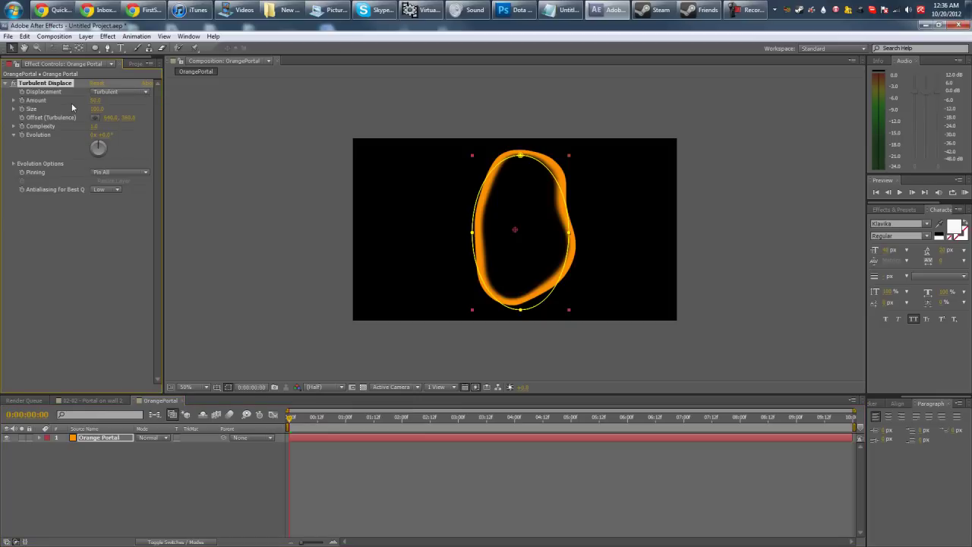
pyautogui.click(96, 101)
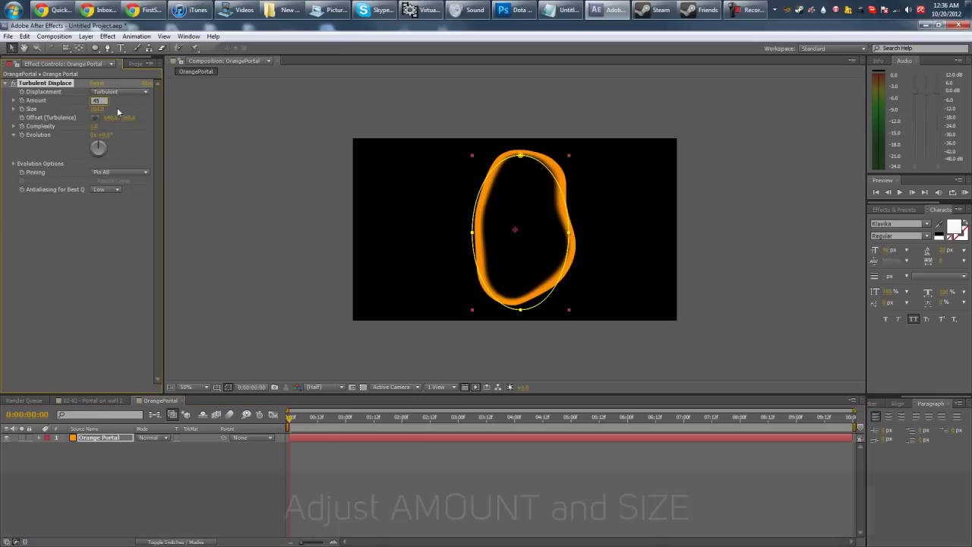
pyautogui.press('BackSpace')
pyautogui.press('KP_Enter')
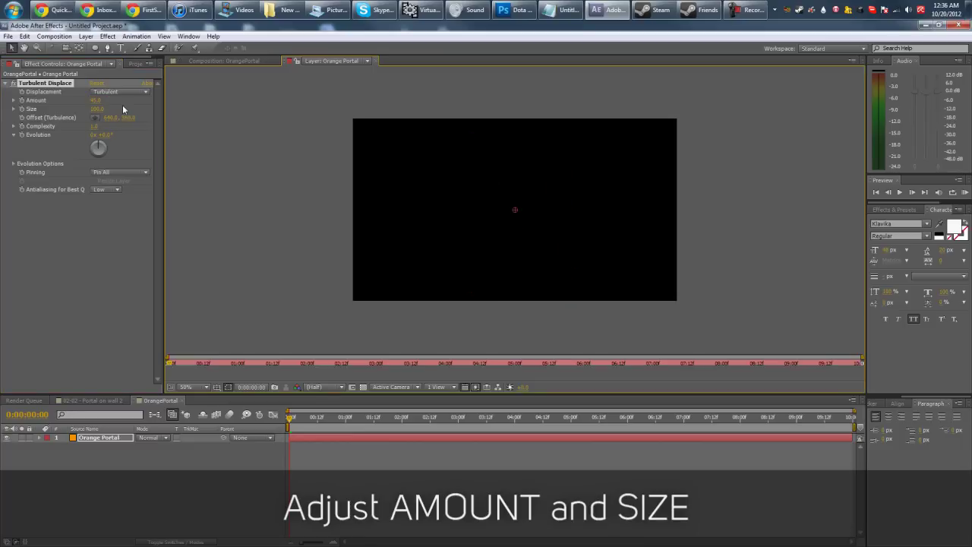
pyautogui.click(375, 61)
# - Reduce the Turbulent Displace size to 15 to give the orange ring finer ripples
pyautogui.click(98, 109)
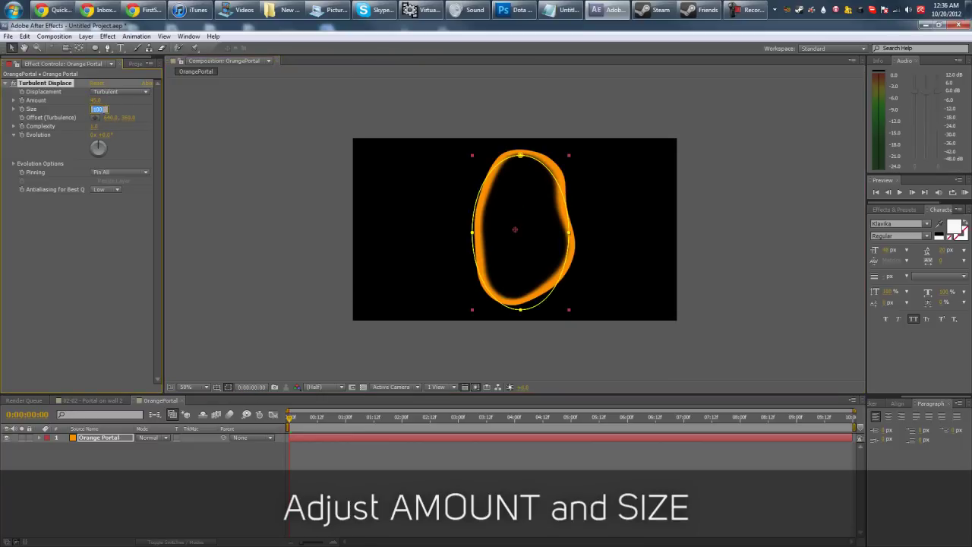
pyautogui.click(72, 116)
pyautogui.moveTo(96, 109); pyautogui.dragTo(44, 111)
pyautogui.click(98, 108)
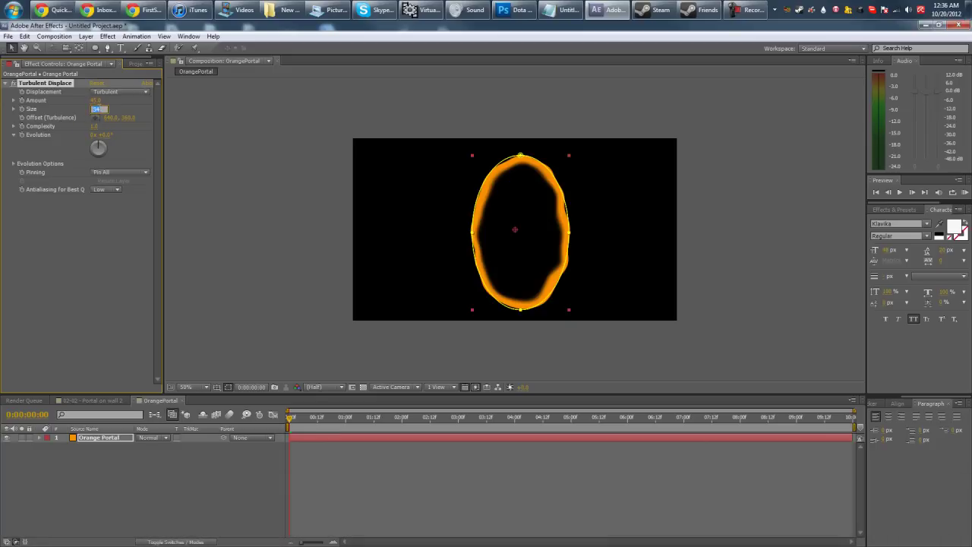
pyautogui.click(71, 114)
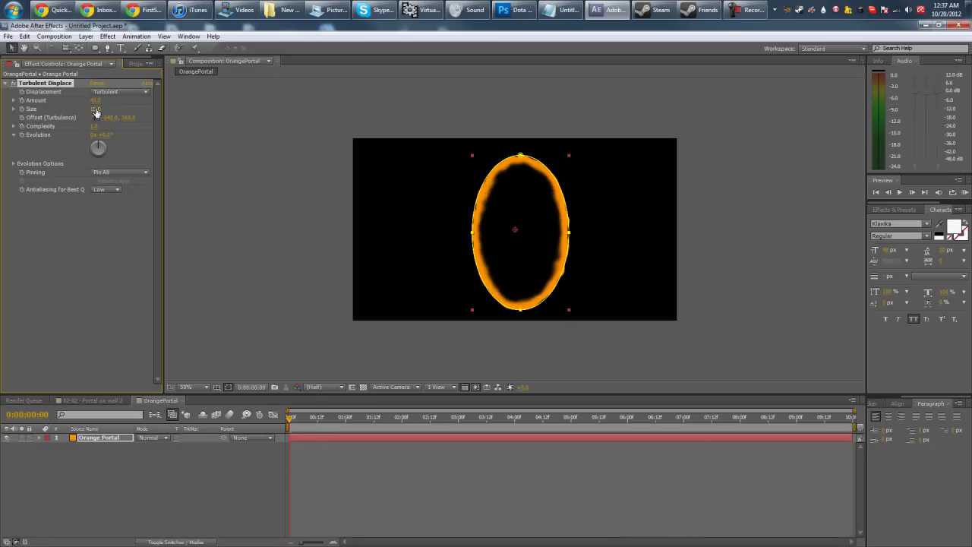
pyautogui.click(96, 109)
pyautogui.click(91, 269)
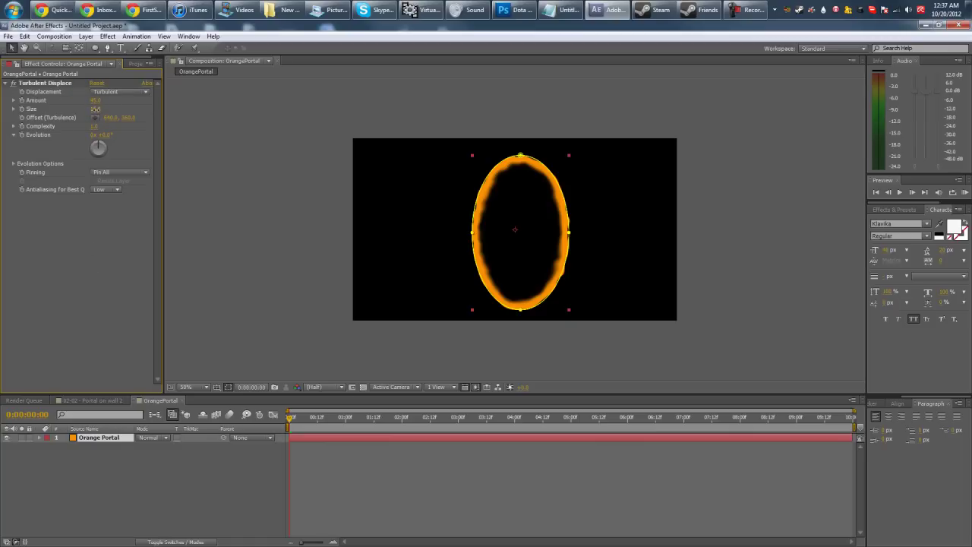
pyautogui.click(96, 109)
pyautogui.press('KP_Enter')
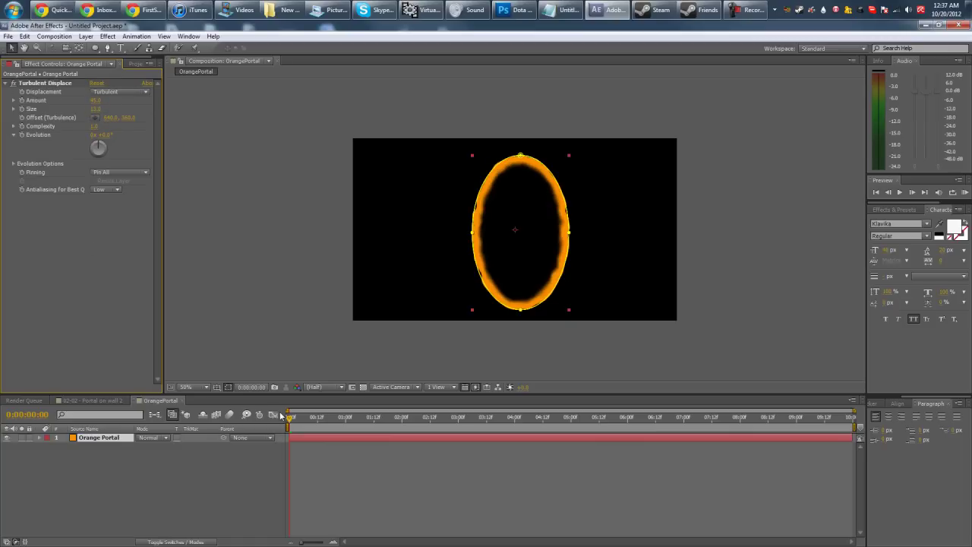
# - Add the expression time*250 to the Evolution property of Turbulent Displace and collapse the Orange Portal layer's properties
pyautogui.press('/')
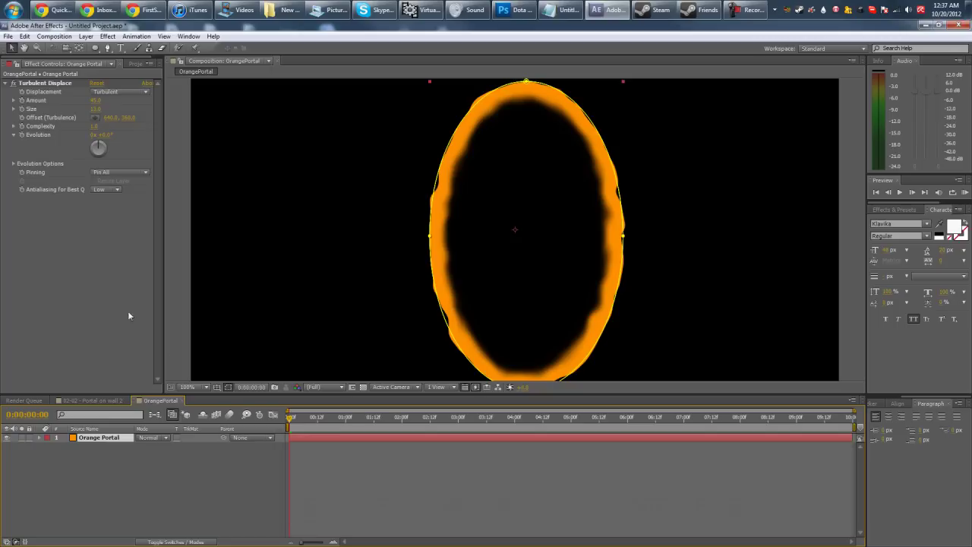
pyautogui.keyDown('alt'); pyautogui.click(22, 135); pyautogui.keyUp('alt')
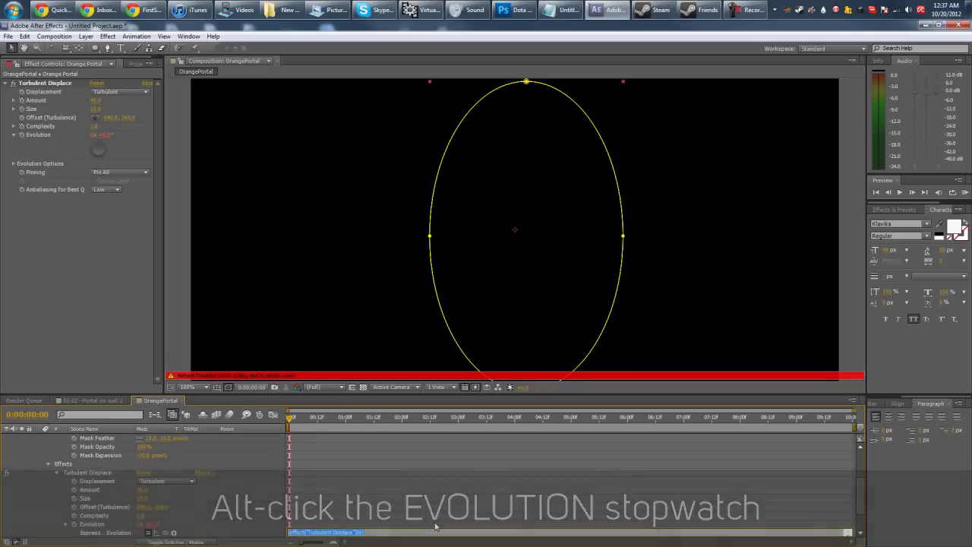
pyautogui.write('time*250')
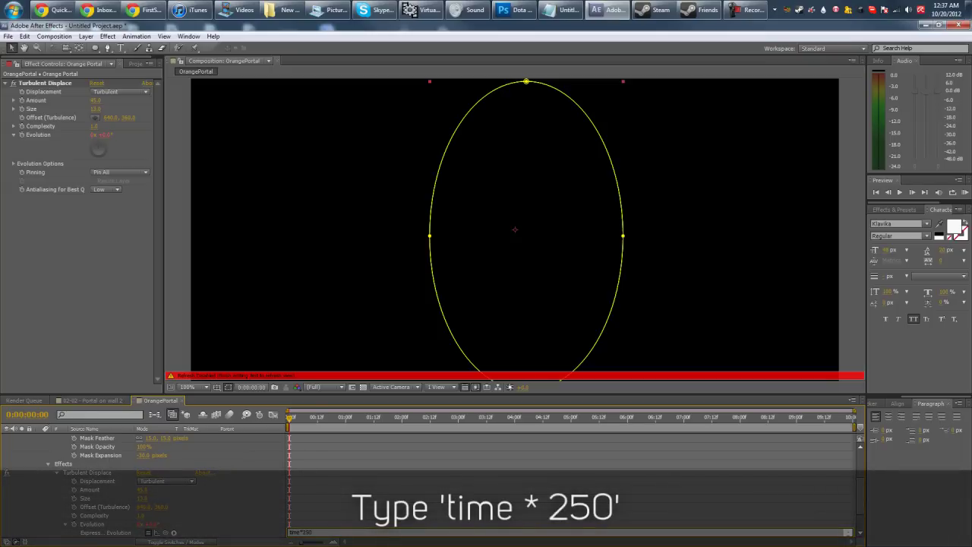
pyautogui.press('KP_Enter')
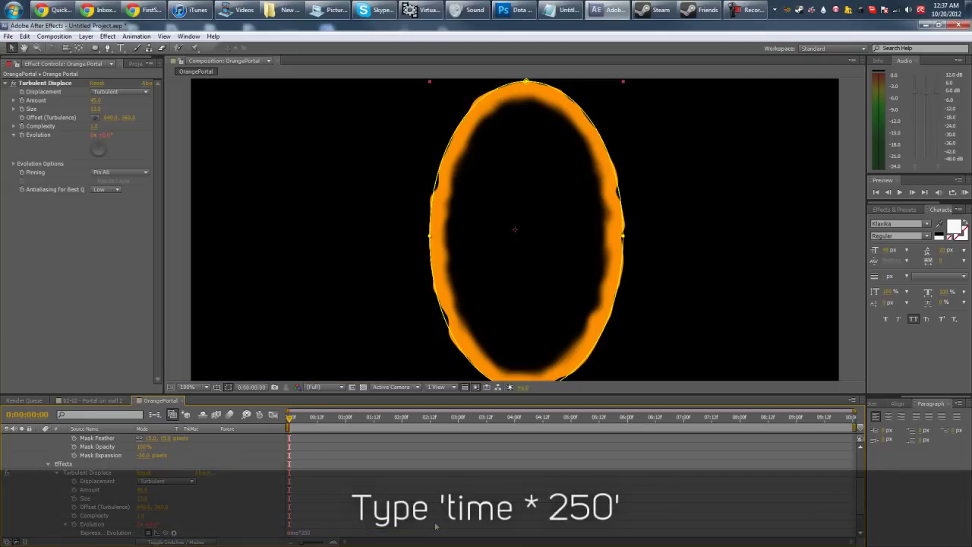
pyautogui.scroll(3, 71, 469)
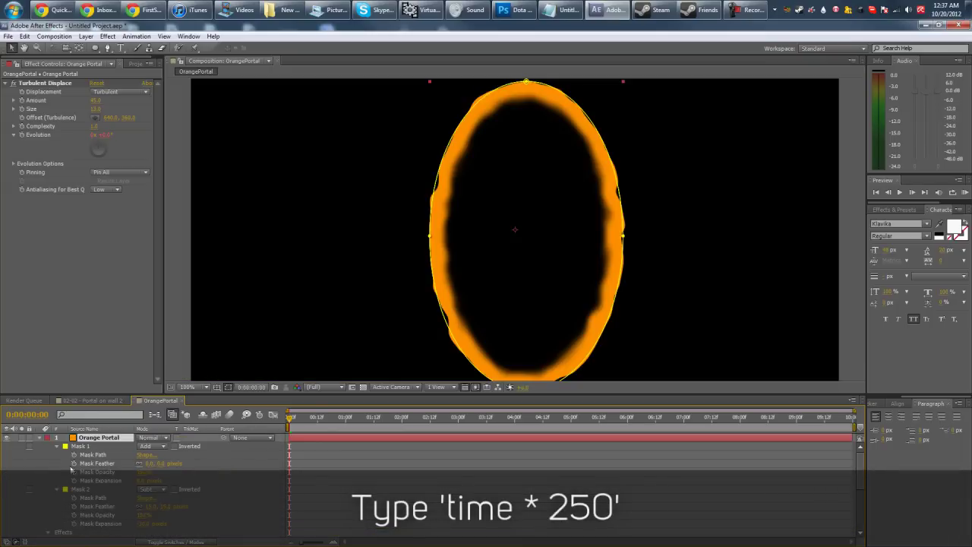
pyautogui.click(40, 440)
# - Preview the ring's animated turbulence along the timeline, check the Complexity range, and return the playhead to 0:00:00:00
pyautogui.moveTo(290, 418)
pyautogui.mouseDown()
pyautogui.moveTo(864, 428)
pyautogui.moveTo(287, 433)
pyautogui.mouseUp()
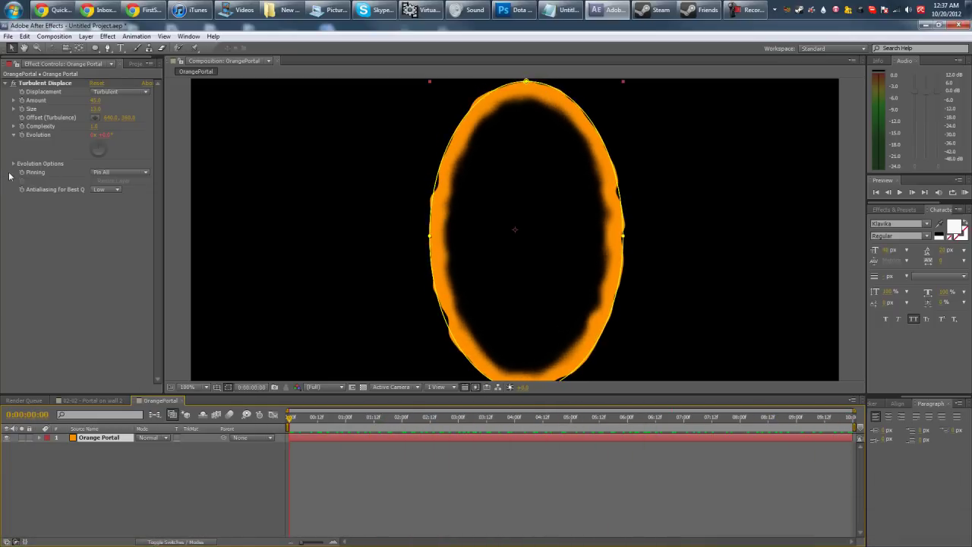
pyautogui.click(13, 126)
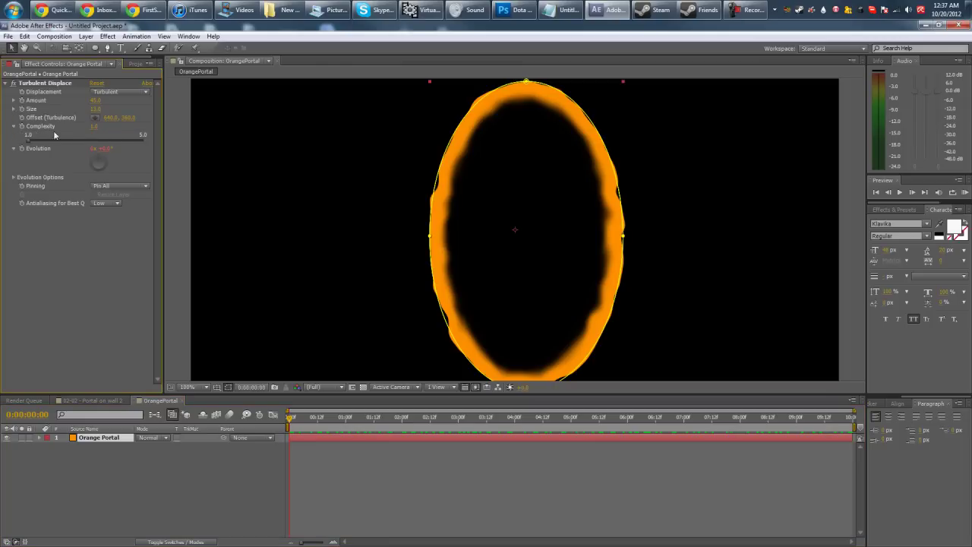
pyautogui.click(14, 126)
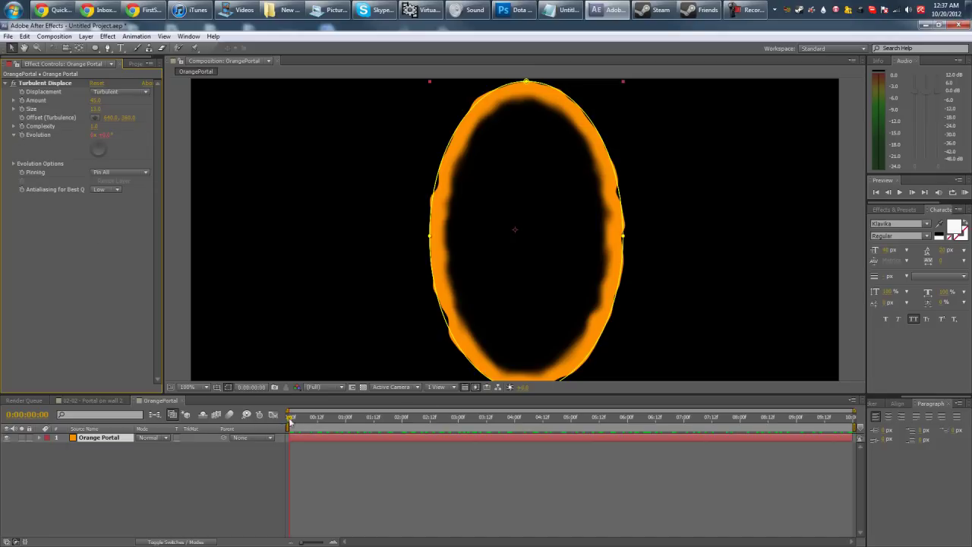
pyautogui.moveTo(290, 417); pyautogui.dragTo(492, 418)
pyautogui.press('Home')
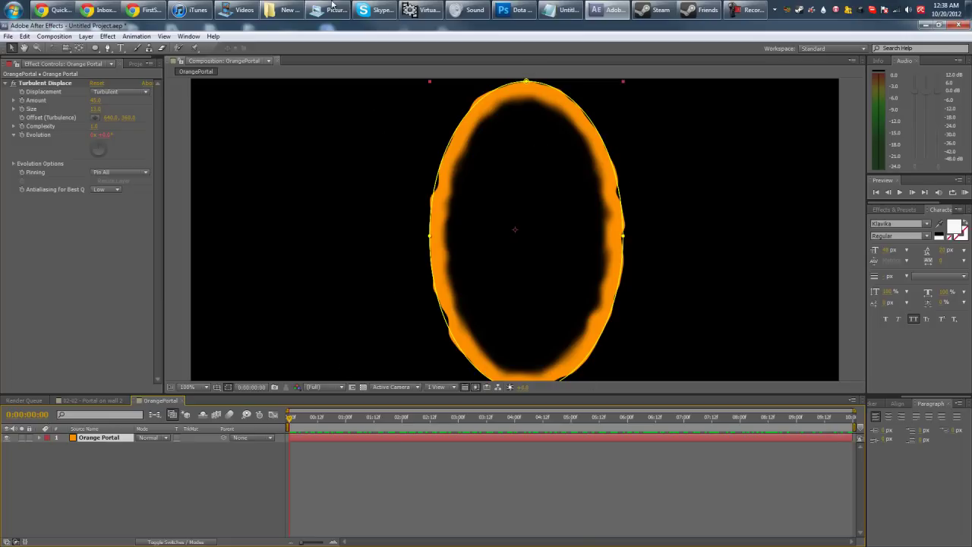
# - Create a black 000000 solid named Fractal and place it below the Orange Portal layer
pyautogui.rightClick(119, 465)
pyautogui.moveTo(151, 363)
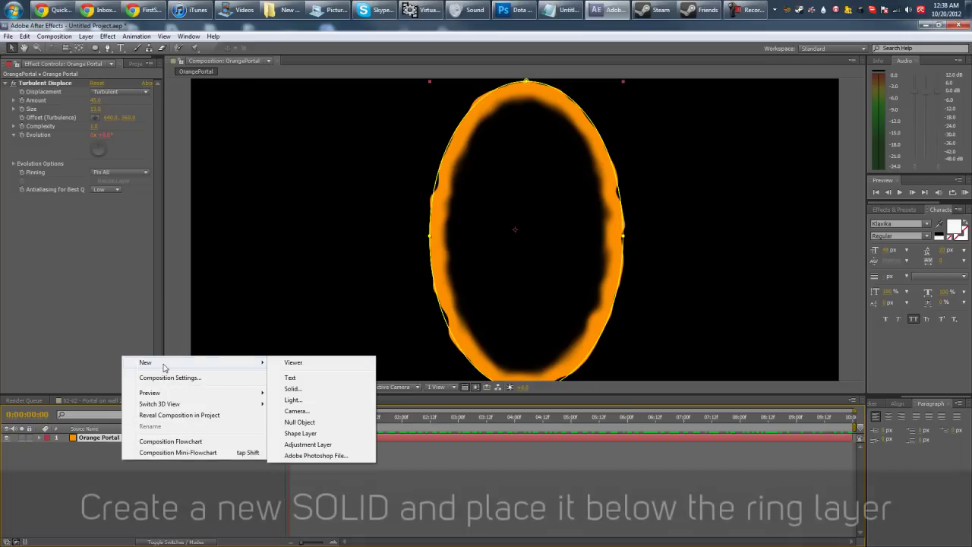
pyautogui.click(292, 389)
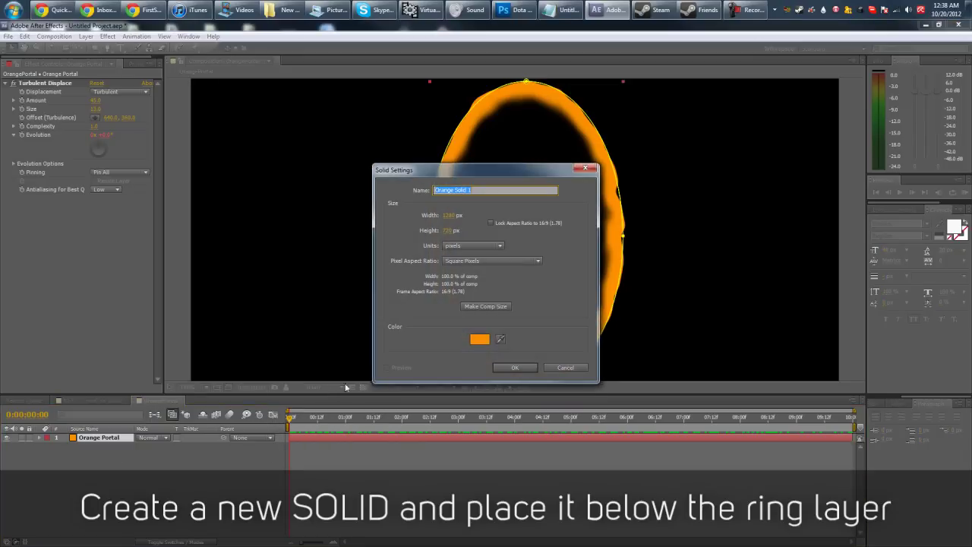
pyautogui.click(481, 340)
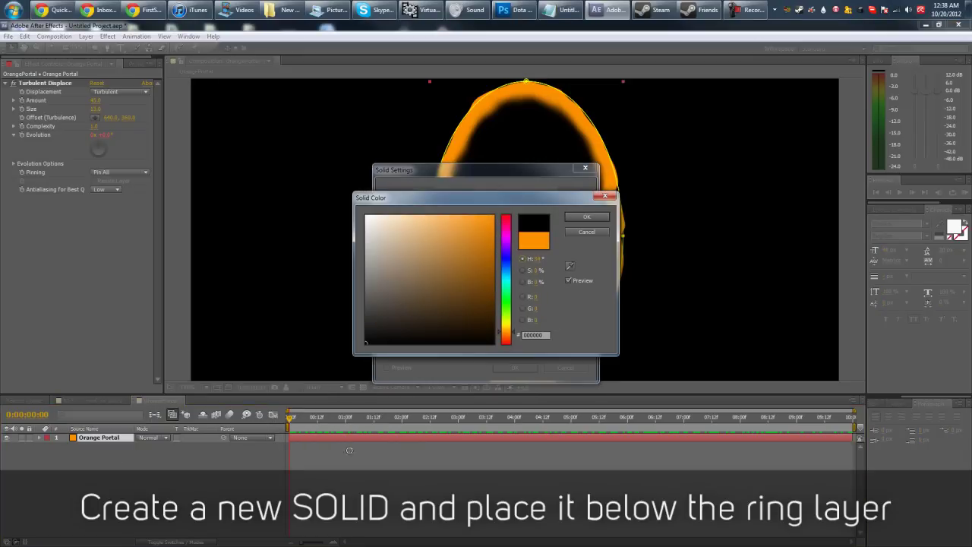
pyautogui.click(586, 217)
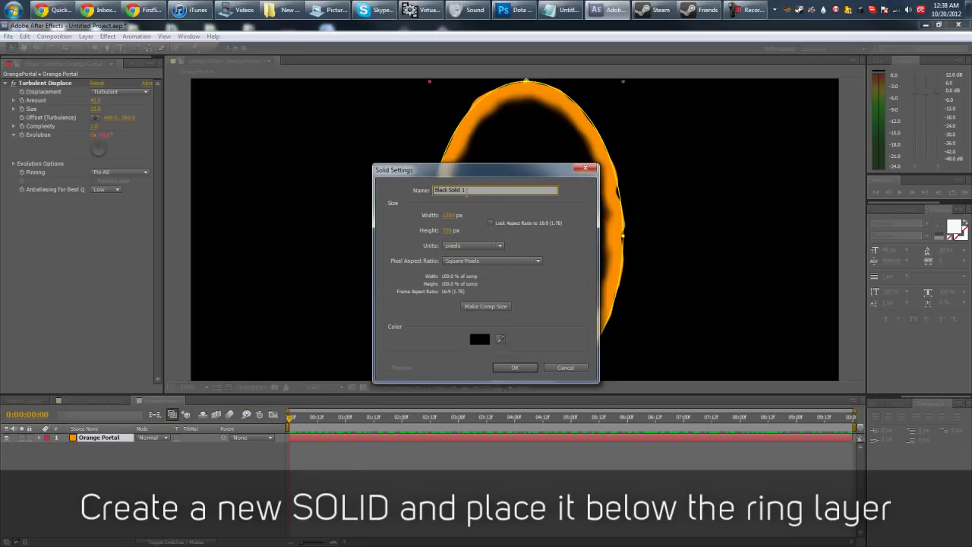
pyautogui.write('Fractal')
pyautogui.press('Return')
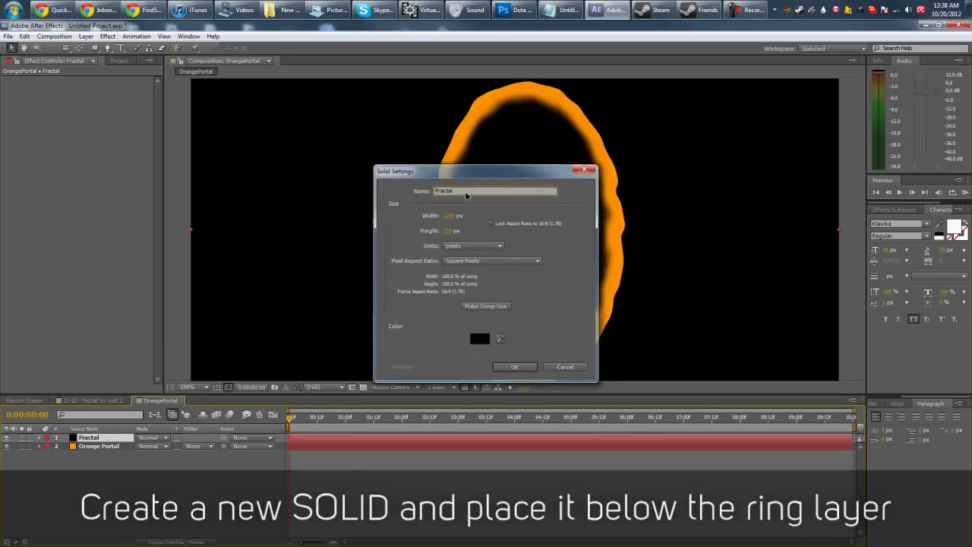
pyautogui.moveTo(92, 441); pyautogui.dragTo(120, 461)
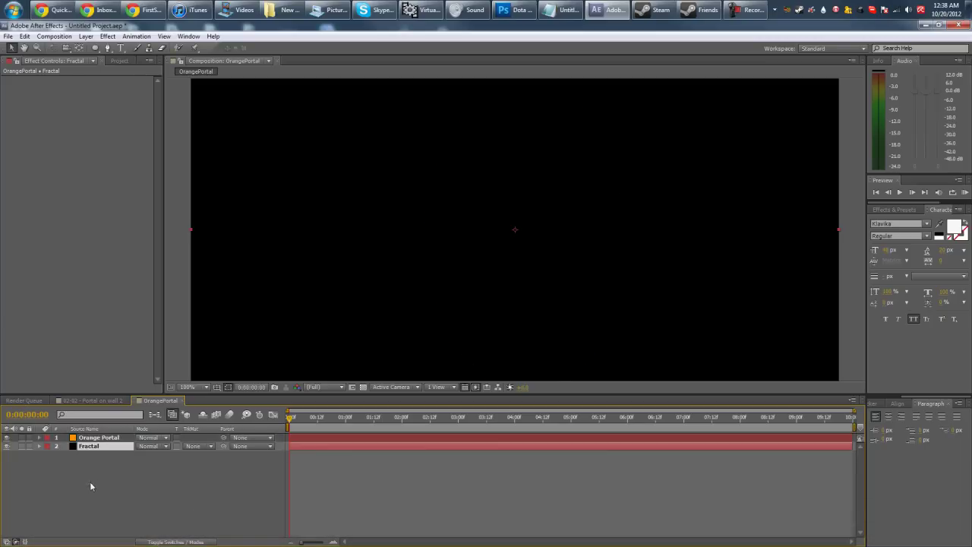
pyautogui.click(89, 481)
# - Copy Mask 1 from the Orange Portal layer, paste it onto the Fractal layer, and reveal the pasted mask
pyautogui.click(113, 438)
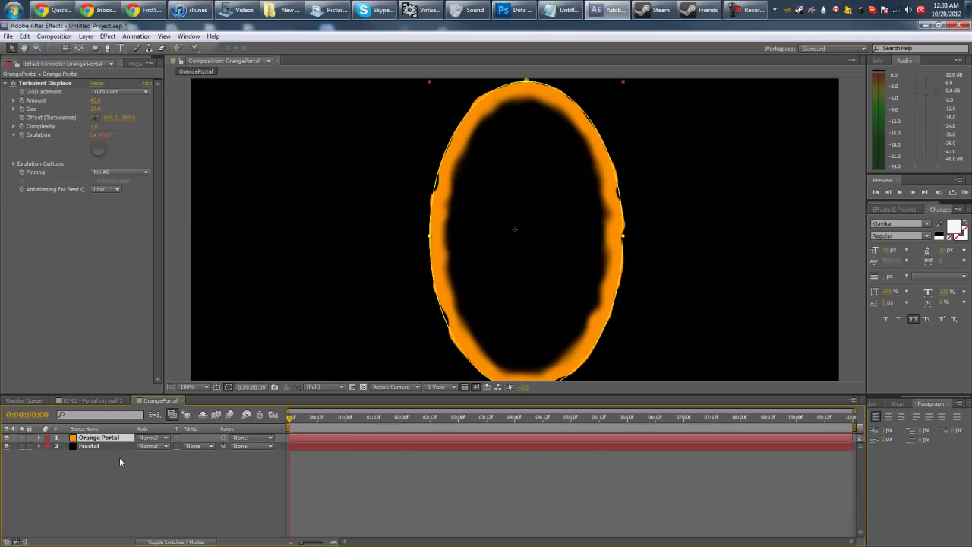
pyautogui.press('m')
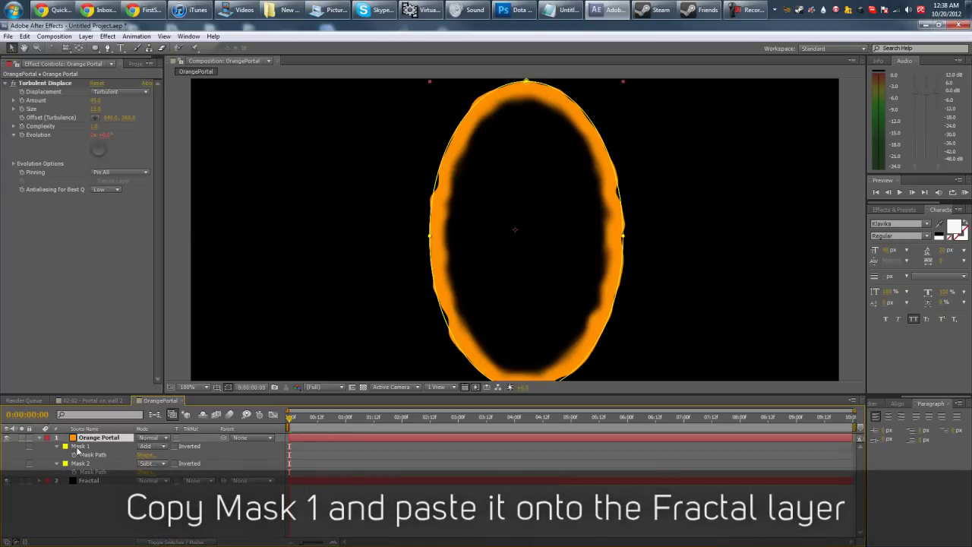
pyautogui.click(78, 448)
pyautogui.click(89, 480)
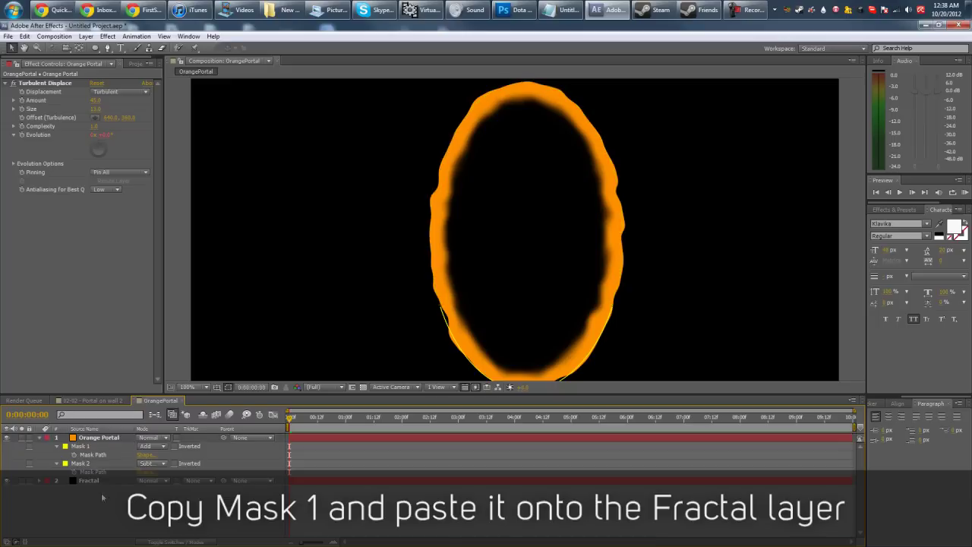
pyautogui.hotkey('ctrl', 'v')
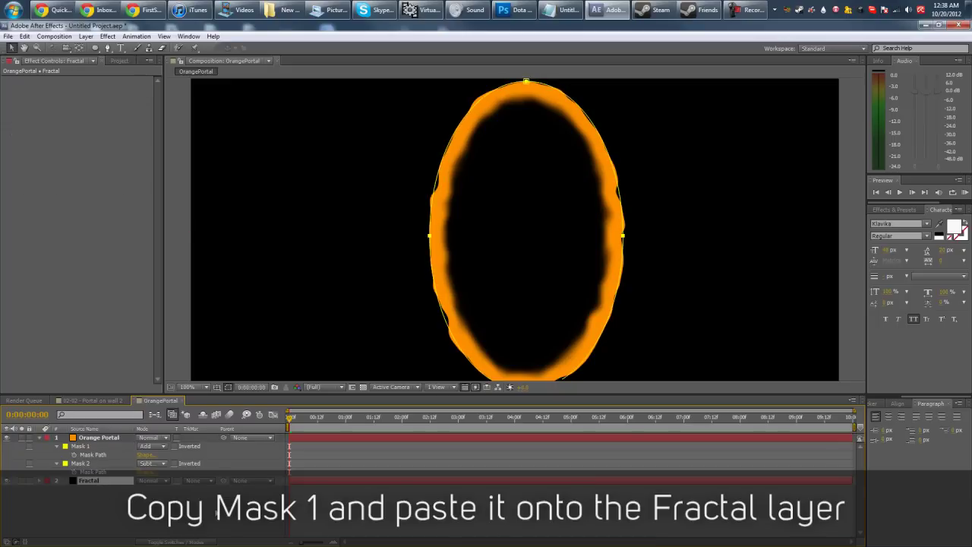
pyautogui.press('m')
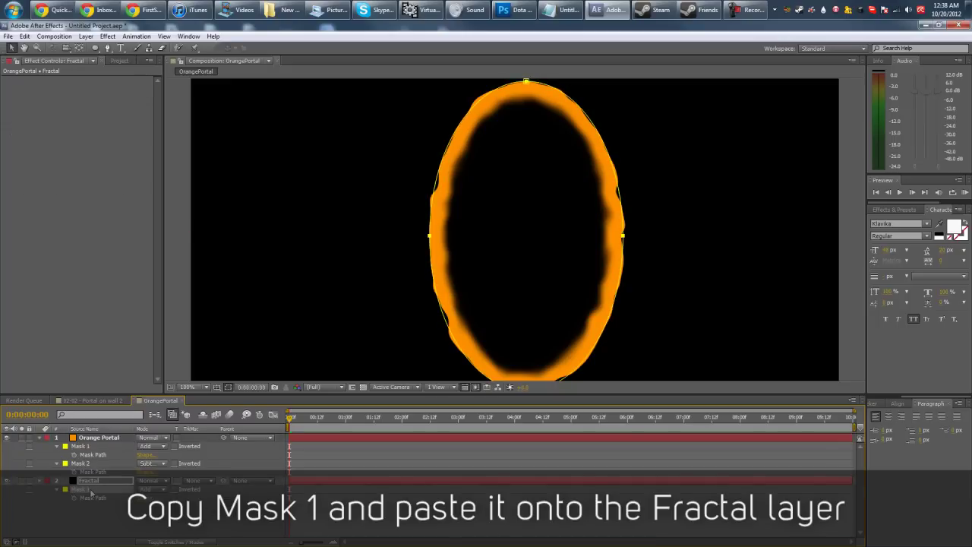
pyautogui.click(163, 526)
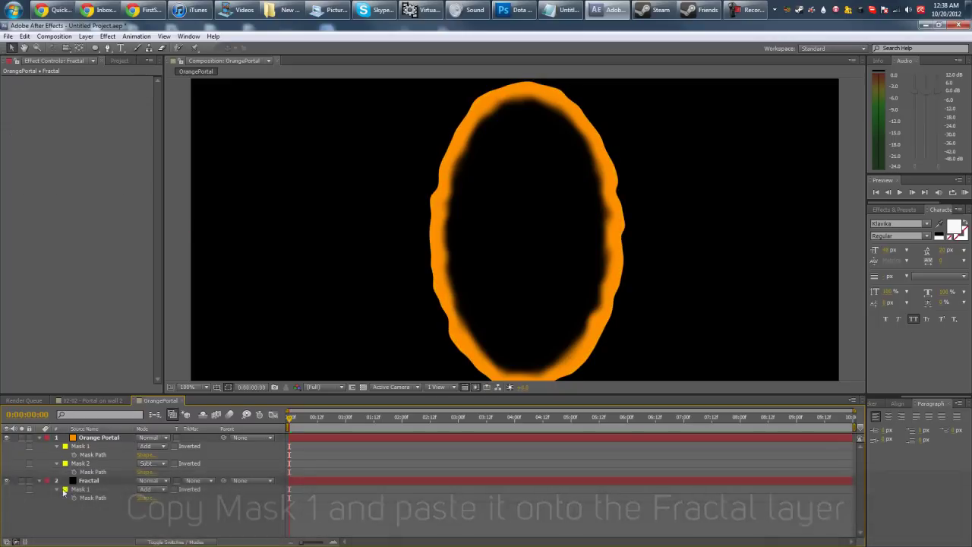
pyautogui.click(106, 479)
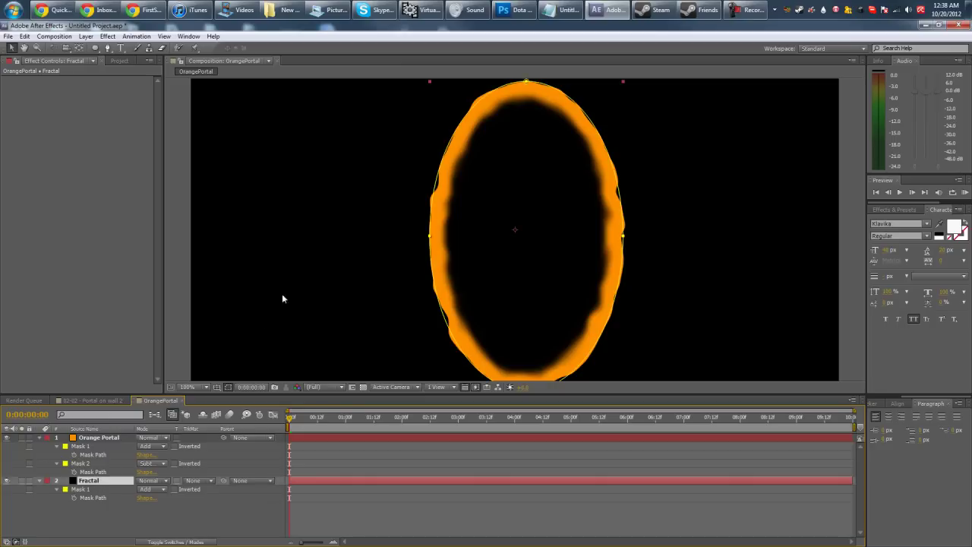
pyautogui.rightClick(104, 484)
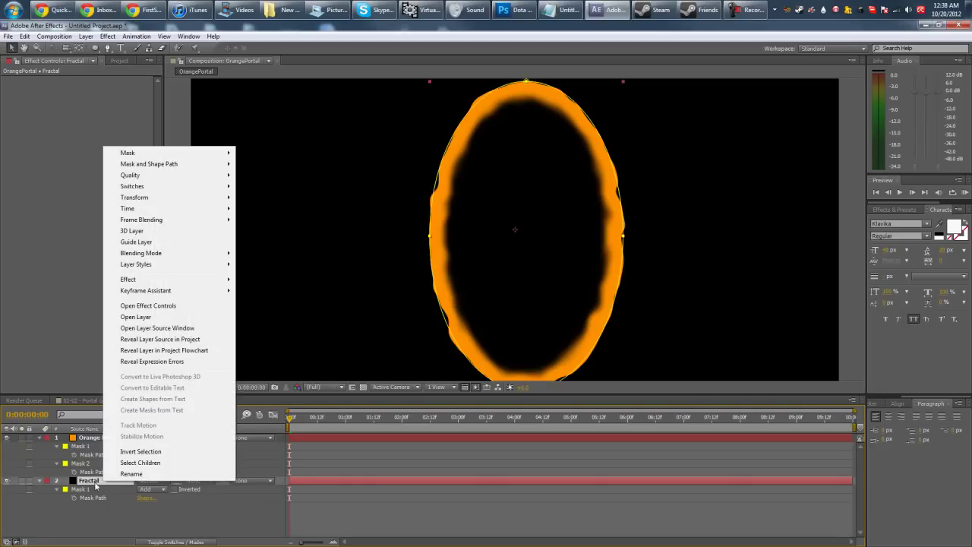
pyautogui.press('Escape')
pyautogui.click(86, 36)
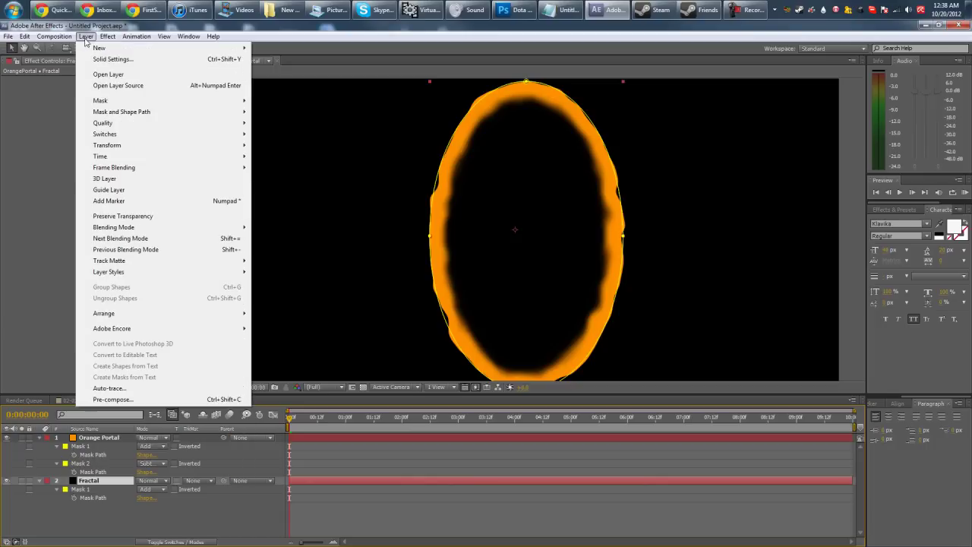
pyautogui.click(95, 59)
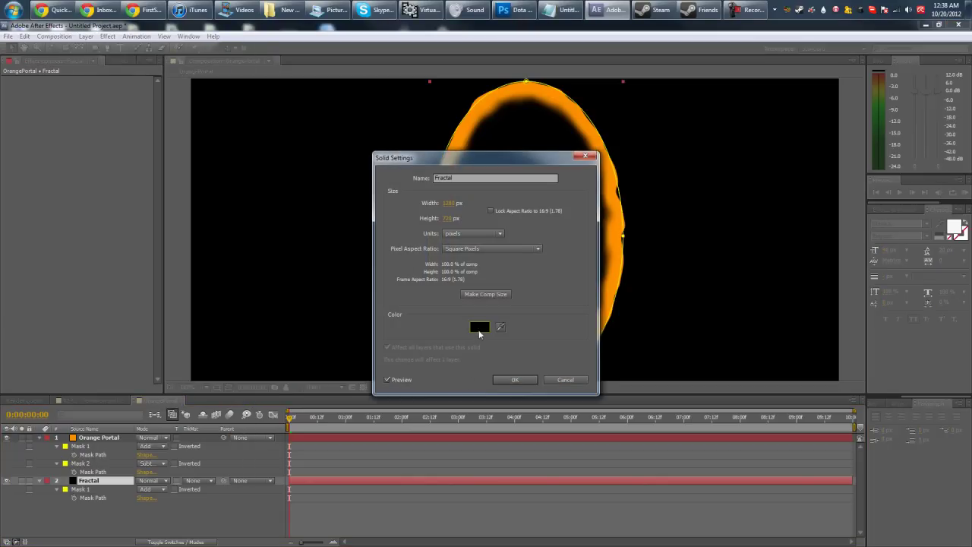
pyautogui.click(479, 331)
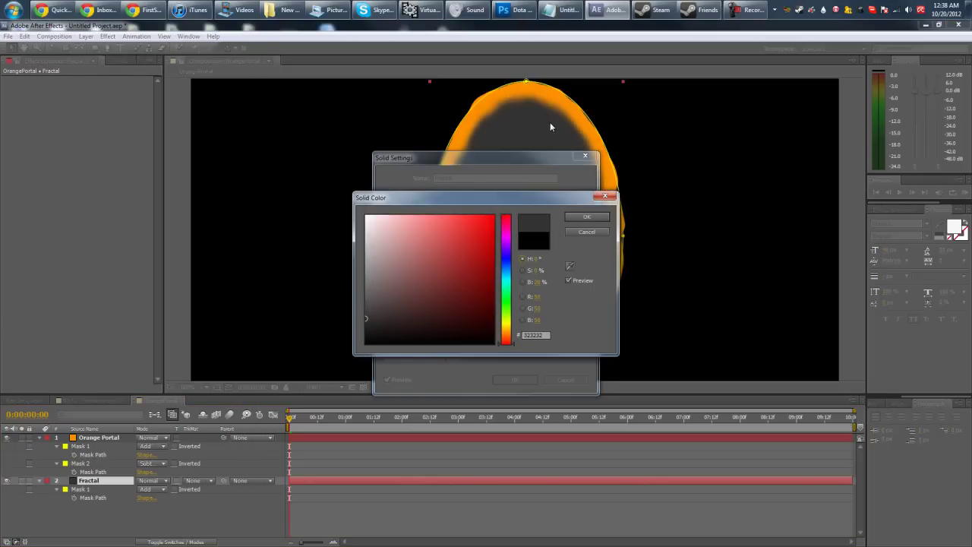
pyautogui.click(366, 328)
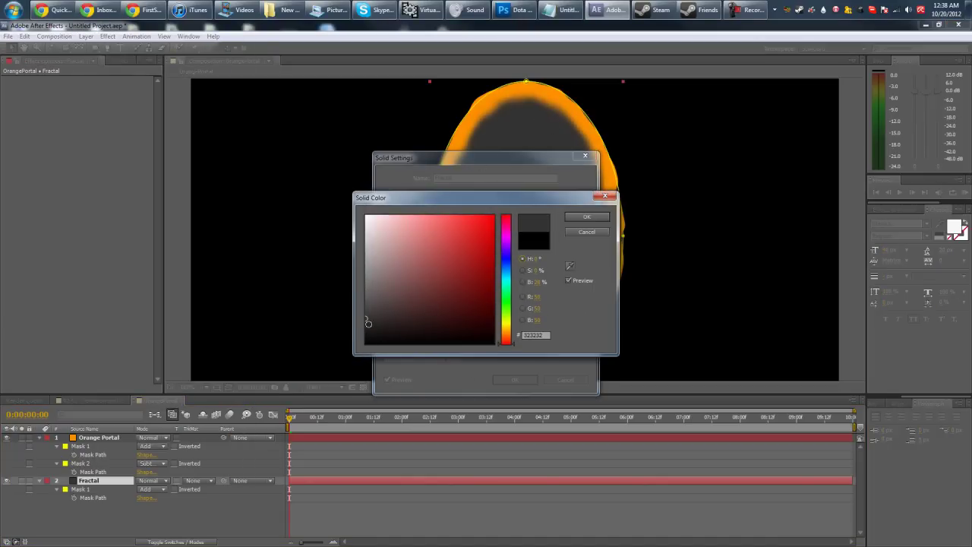
pyautogui.click(582, 231)
pyautogui.click(563, 380)
pyautogui.click(145, 514)
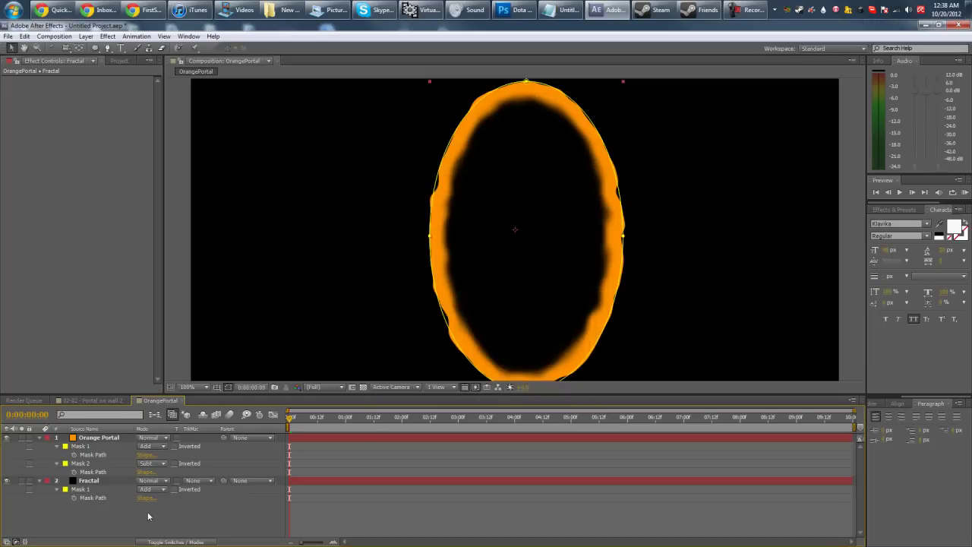
pyautogui.rightClick(57, 141)
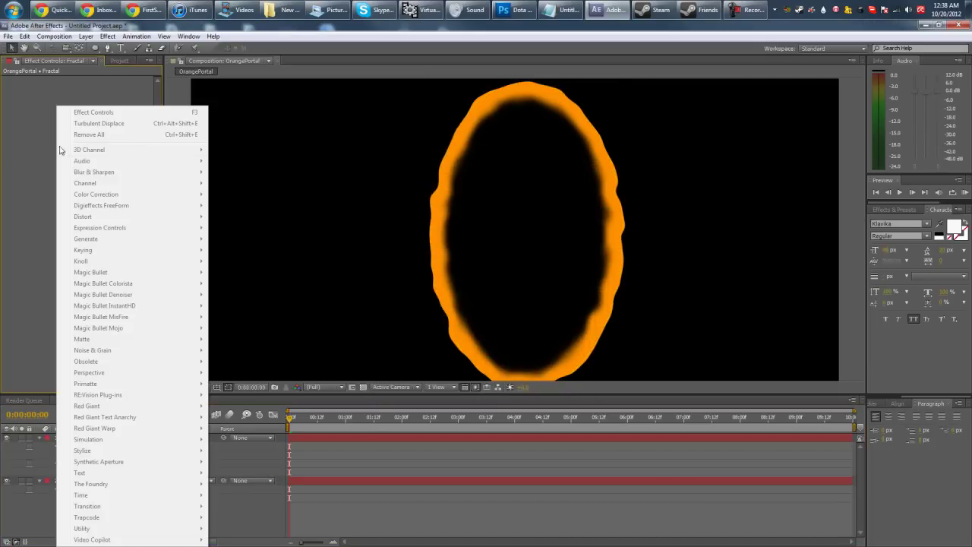
pyautogui.click(35, 253)
# - Apply the Fractal Noise effect to the Fractal layer and deselect the layer
pyautogui.click(89, 478)
pyautogui.rightClick(62, 200)
pyautogui.click(56, 322)
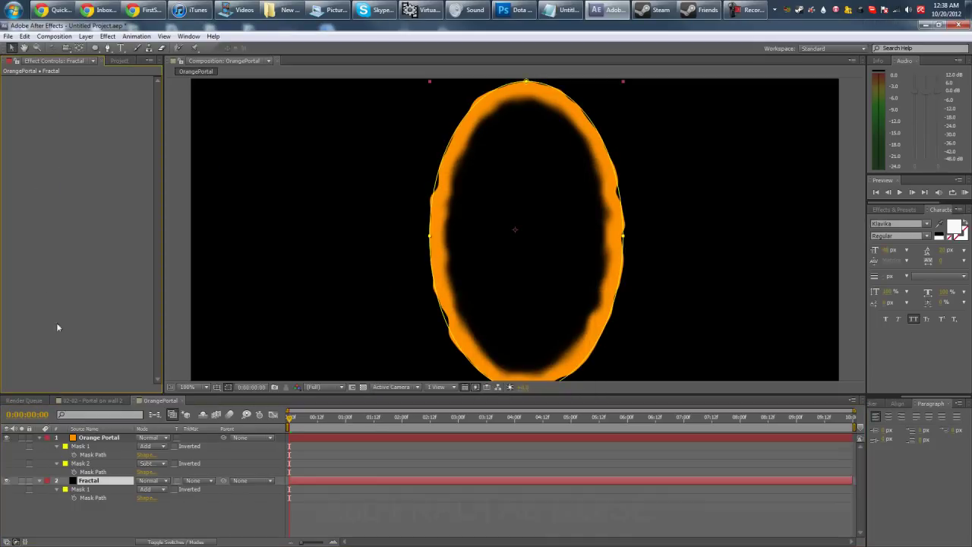
pyautogui.click(96, 484)
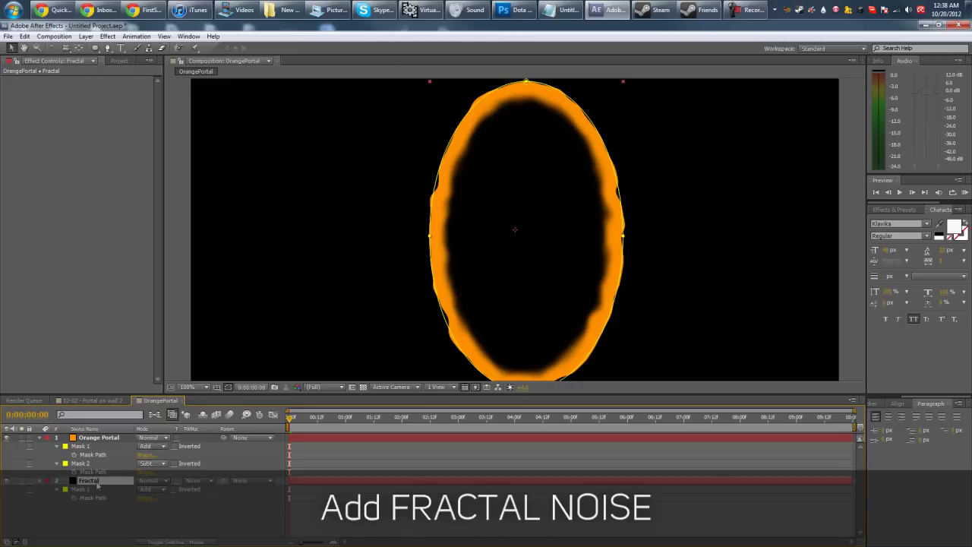
pyautogui.rightClick(74, 177)
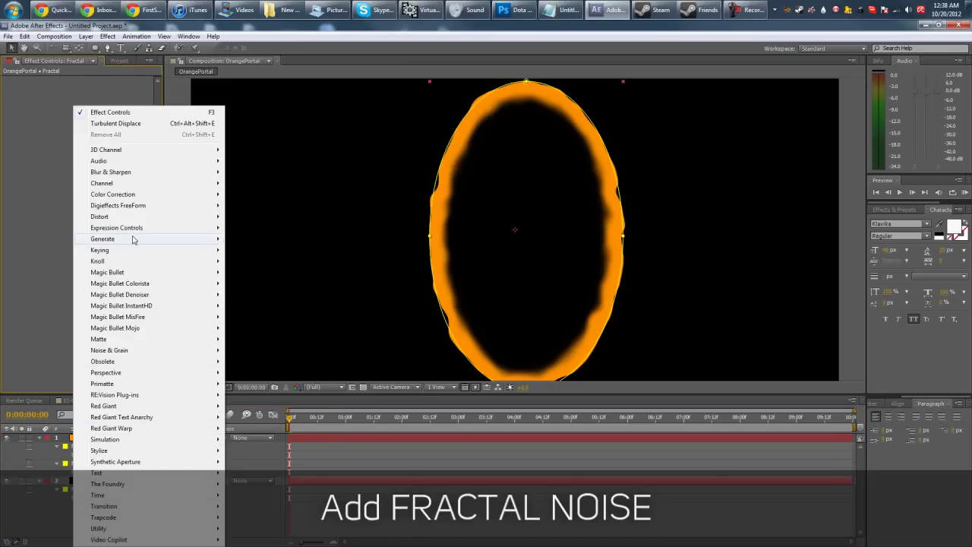
pyautogui.moveTo(128, 242)
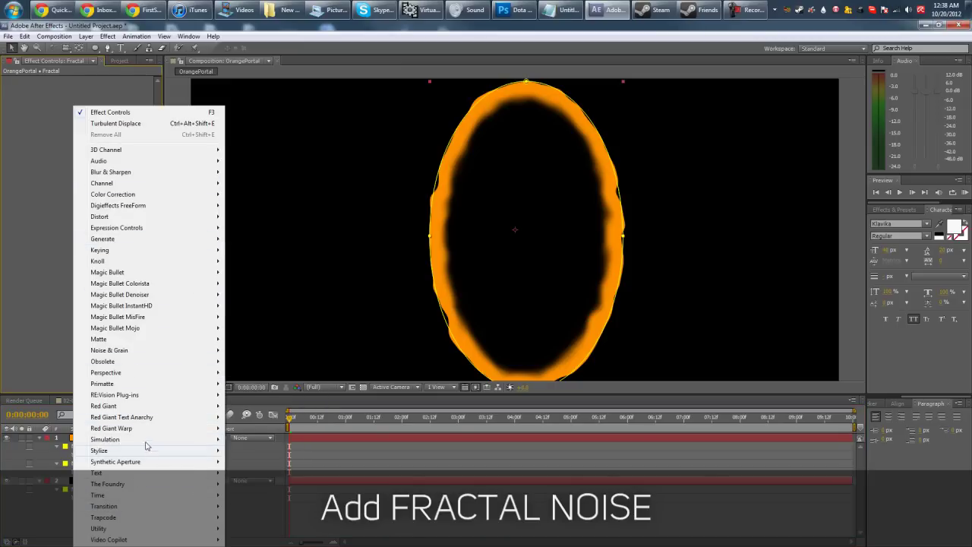
pyautogui.moveTo(138, 353)
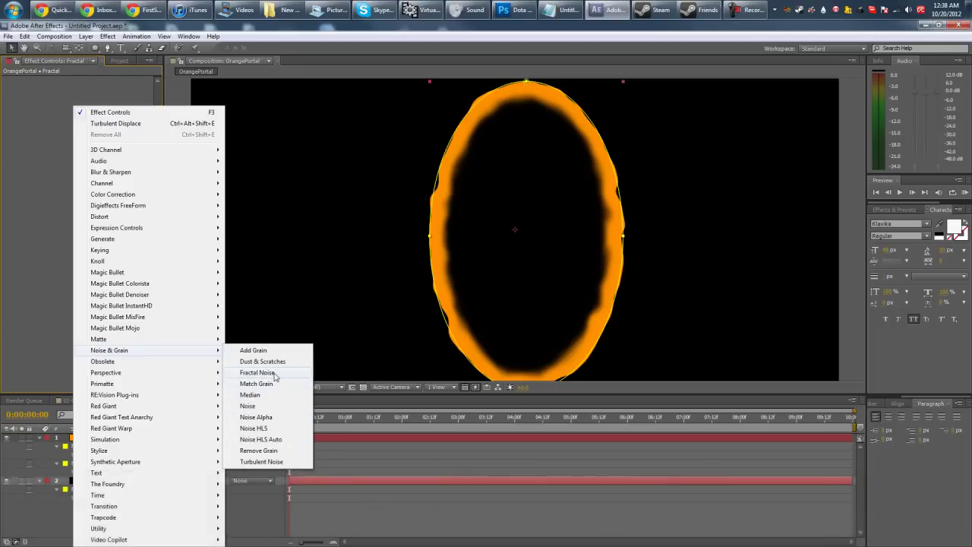
pyautogui.click(271, 373)
pyautogui.press('KP_0')
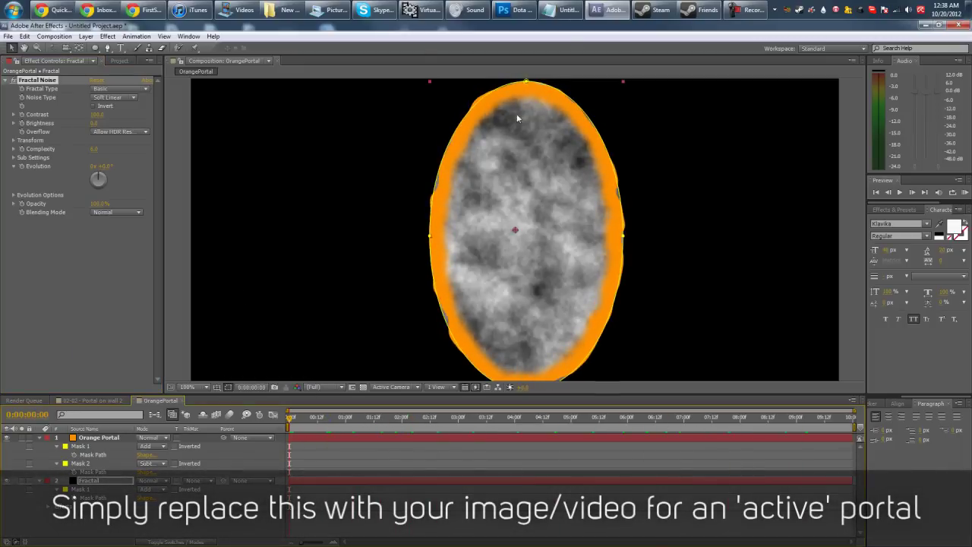
pyautogui.click(388, 187)
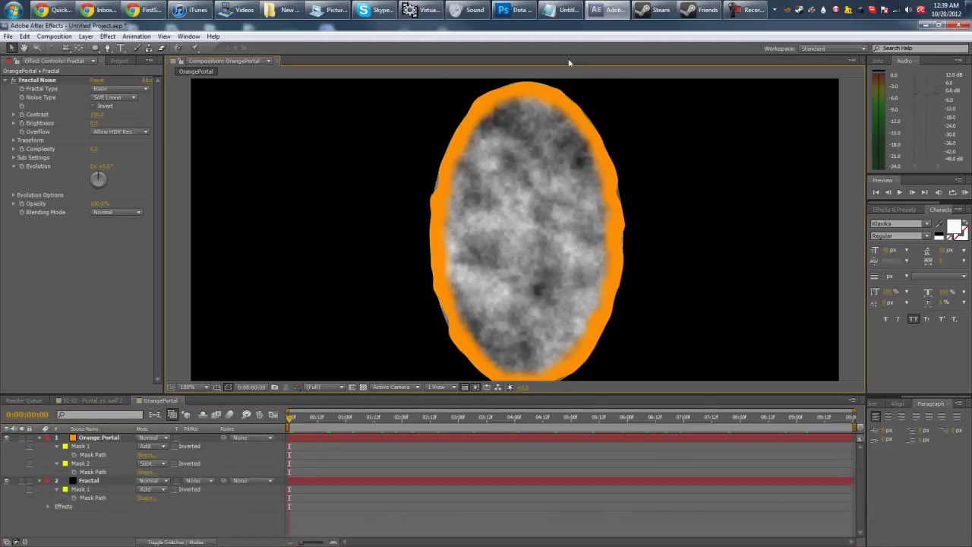
# - Set the Mask Expansion of Mask 1 on the Fractal layer to -10 pixels and collapse the layer's properties
pyautogui.click(112, 489)
pyautogui.press('m')
pyautogui.press('m')
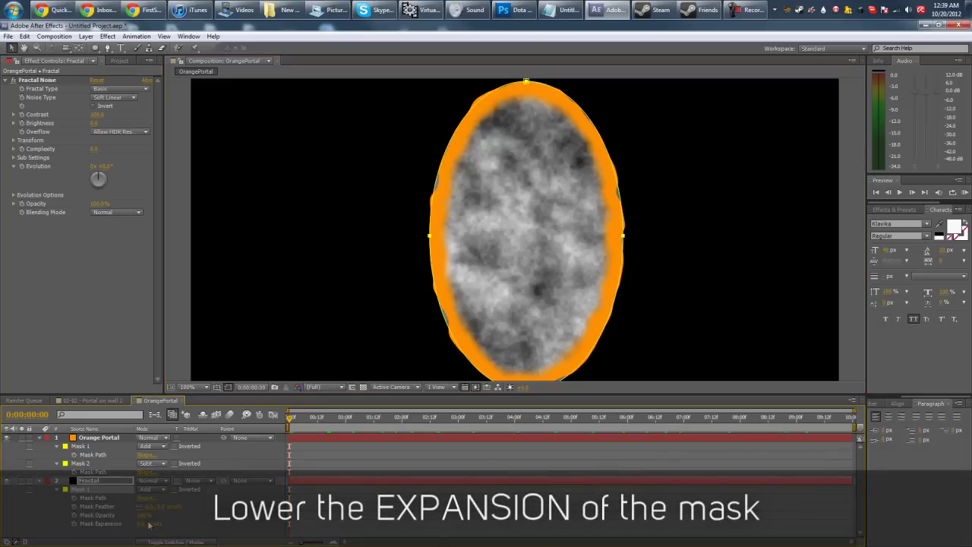
pyautogui.click(146, 523)
pyautogui.write('-10')
pyautogui.press('Return')
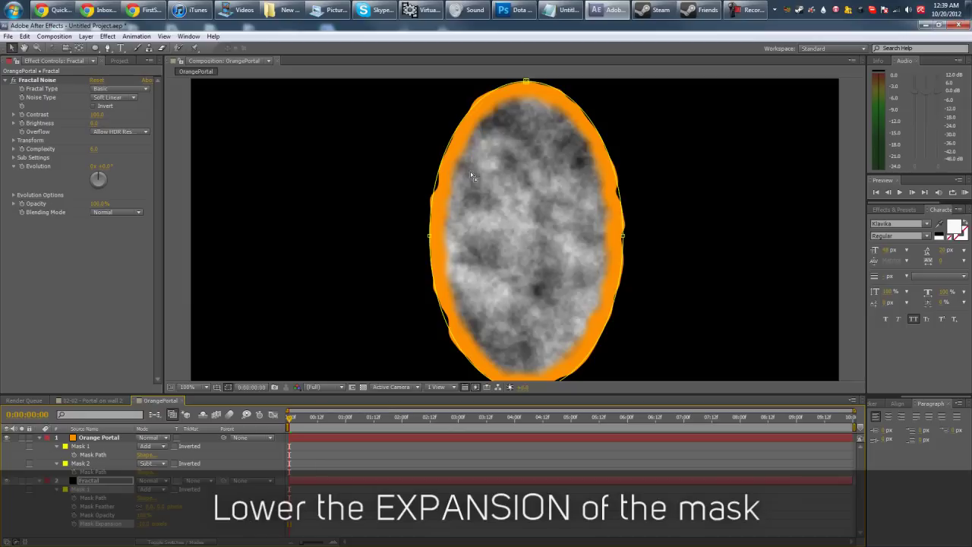
pyautogui.click(144, 524)
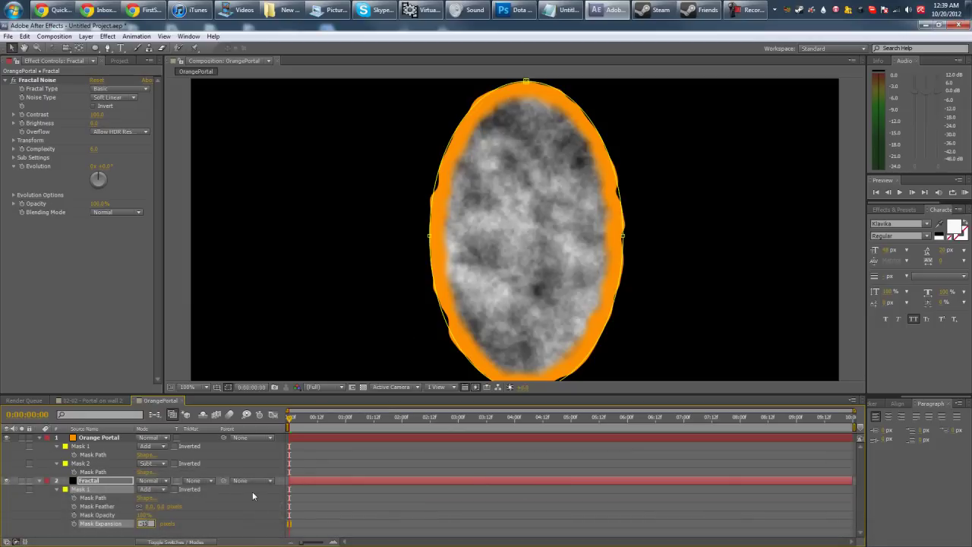
pyautogui.press('Return')
pyautogui.click(40, 480)
pyautogui.click(141, 499)
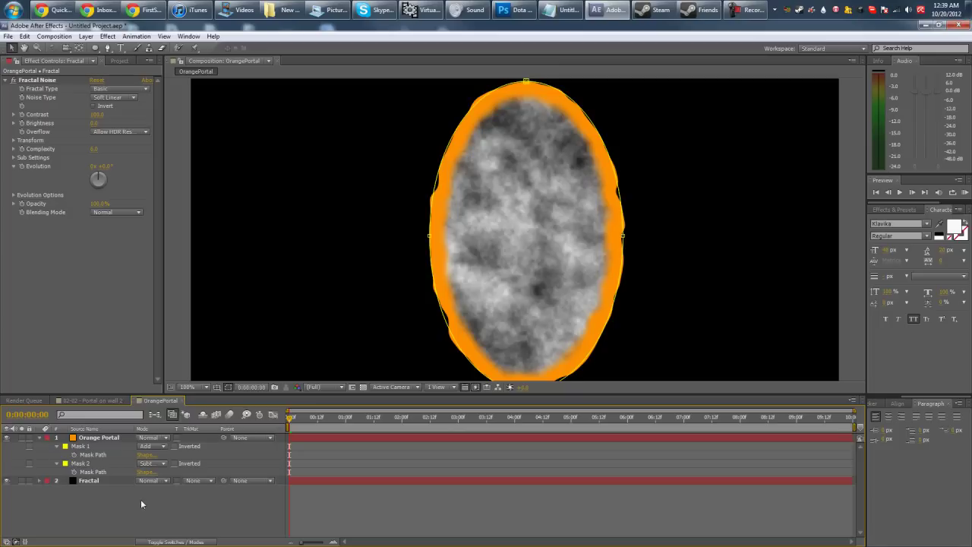
# - Set Fractal Noise to fractal type Dynamic and noise type Spline with Invert enabled, and preview it at 0:00:03:01
pyautogui.click(111, 90)
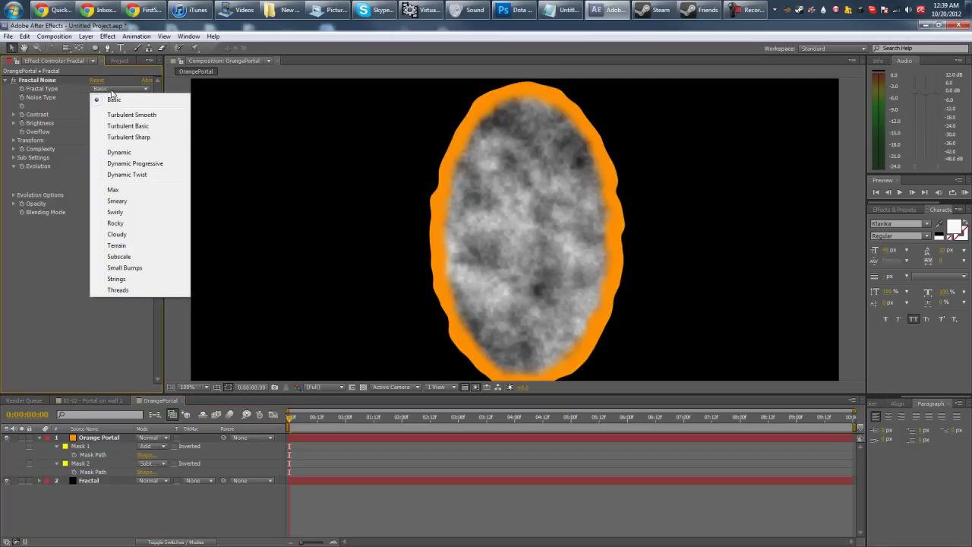
pyautogui.click(118, 149)
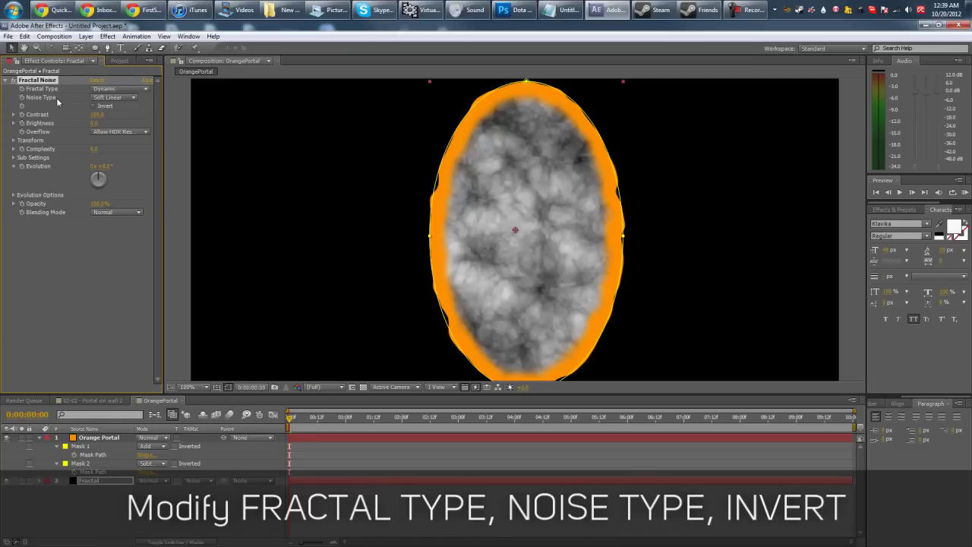
pyautogui.click(114, 97)
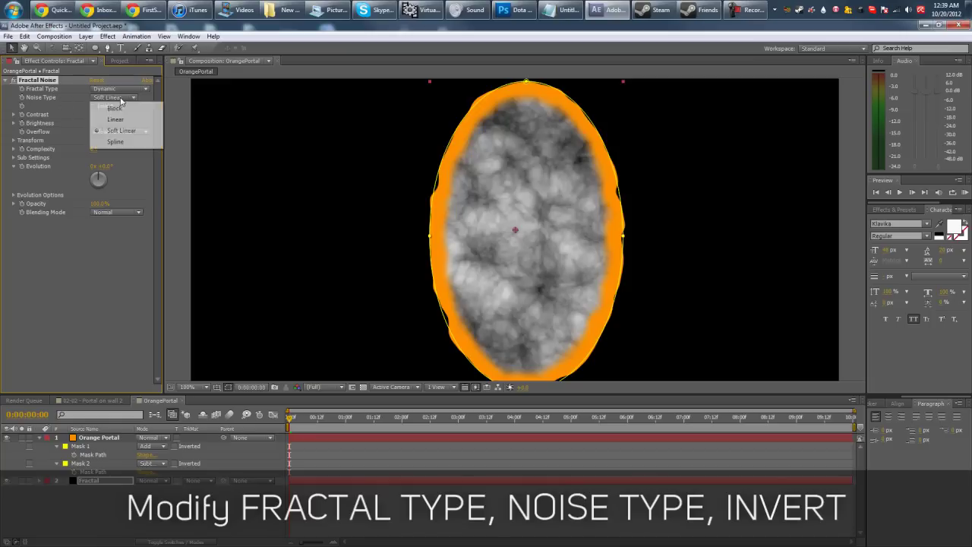
pyautogui.click(116, 141)
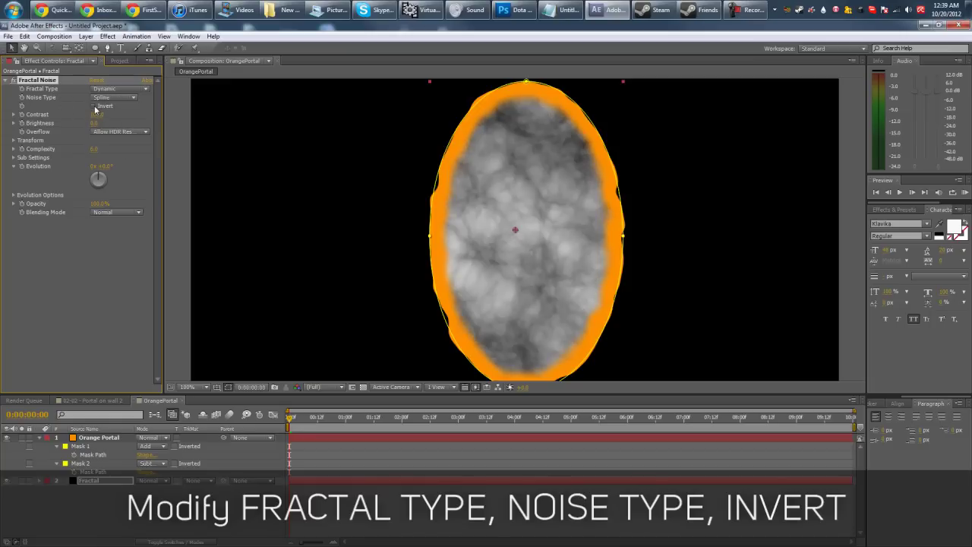
pyautogui.click(94, 106)
pyautogui.moveTo(290, 423); pyautogui.dragTo(461, 422)
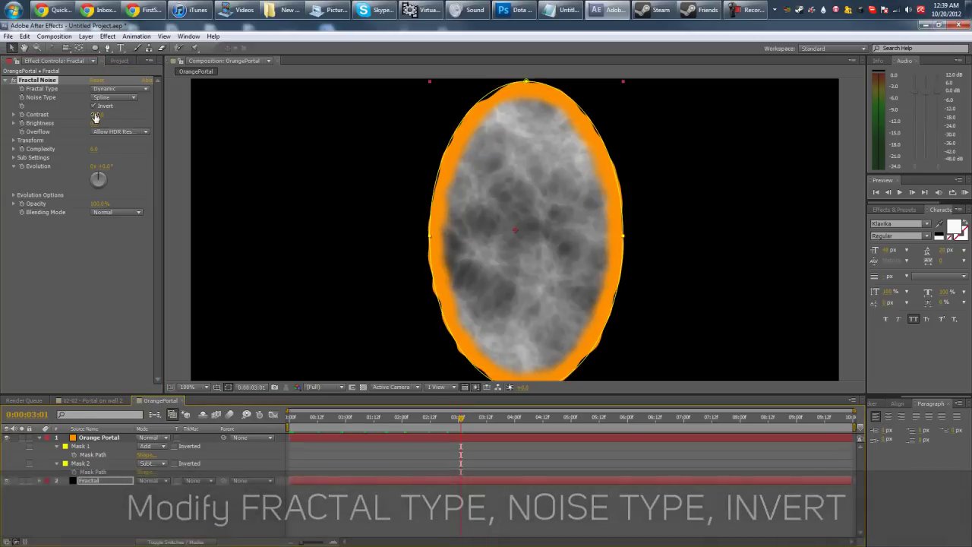
# - Set the Fractal Noise Contrast to 160 and Brightness to 15
pyautogui.moveTo(103, 114); pyautogui.dragTo(130, 116)
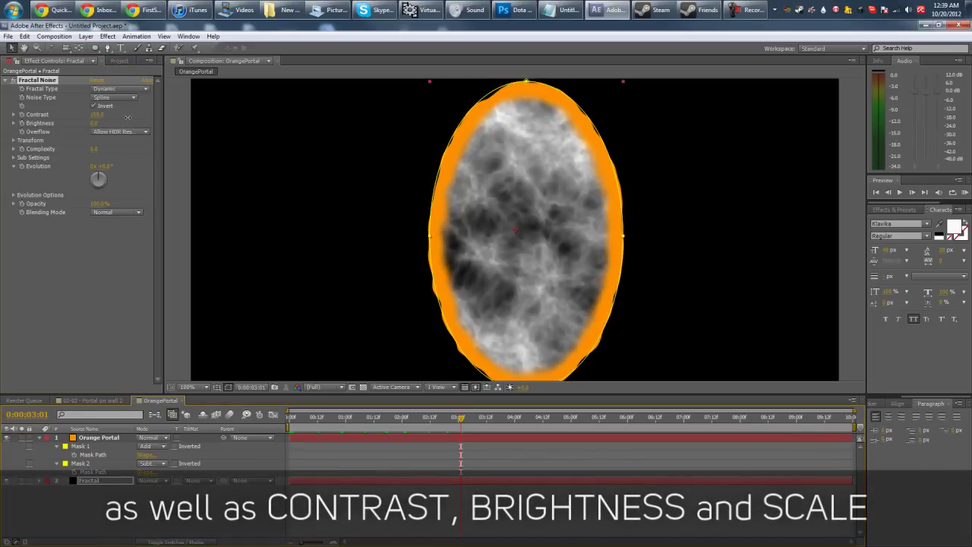
pyautogui.click(101, 115)
pyautogui.write('160')
pyautogui.press('Return')
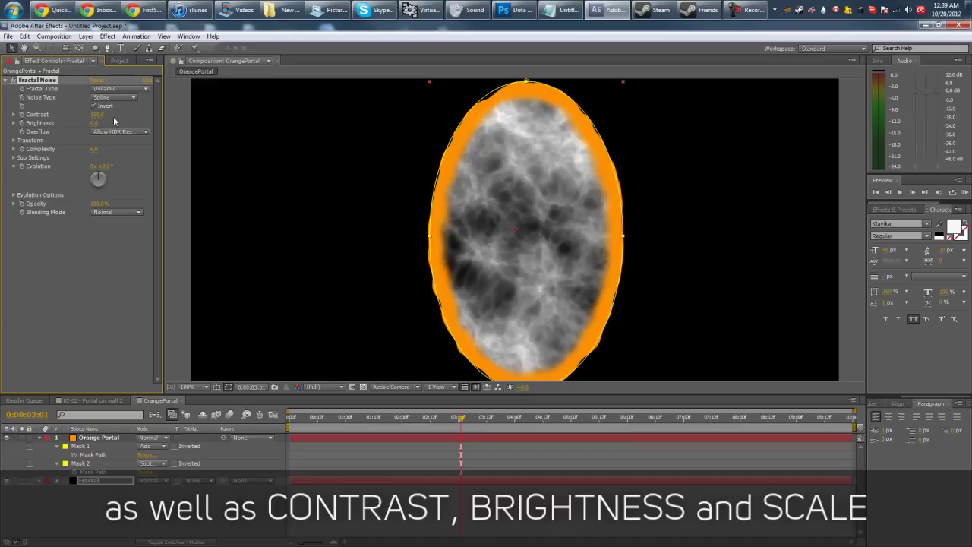
pyautogui.moveTo(91, 123); pyautogui.dragTo(101, 127)
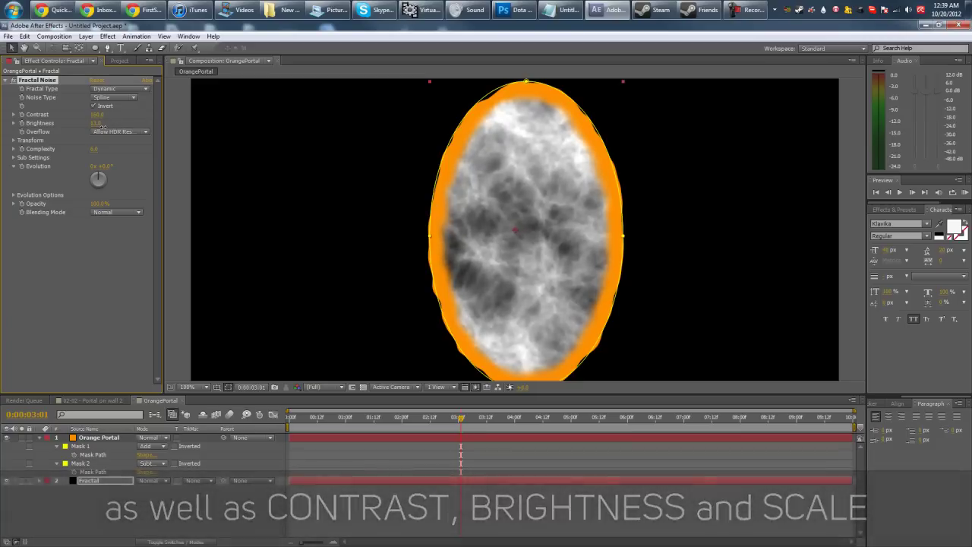
pyautogui.click(97, 123)
pyautogui.write('15')
pyautogui.press('Return')
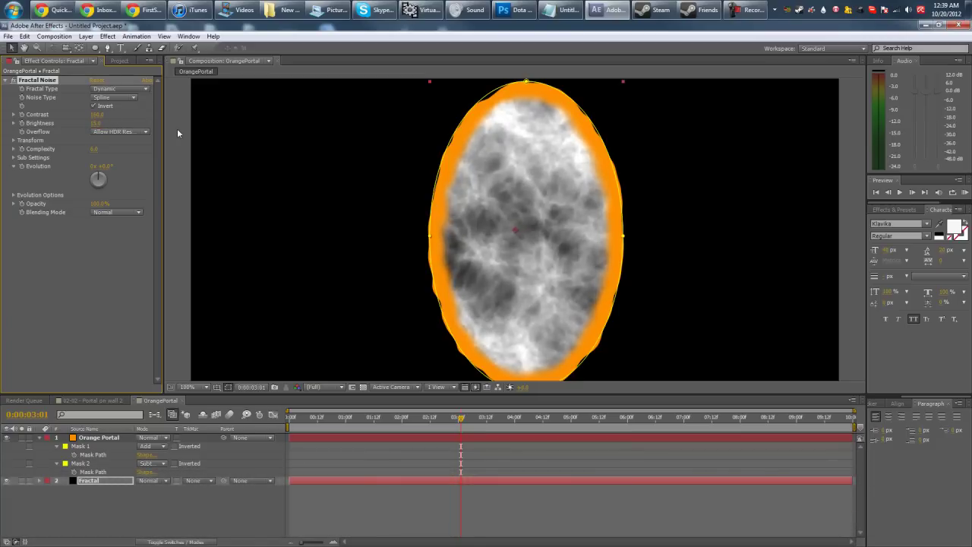
# - Set the uniform Scale in the Fractal Noise Transform settings to 75 and collapse those settings
pyautogui.click(13, 140)
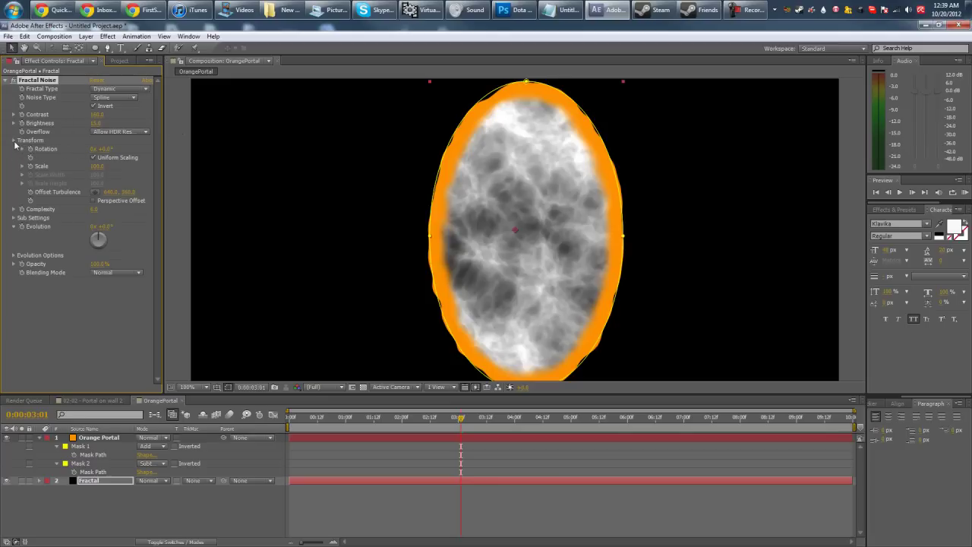
pyautogui.moveTo(96, 166); pyautogui.dragTo(85, 167)
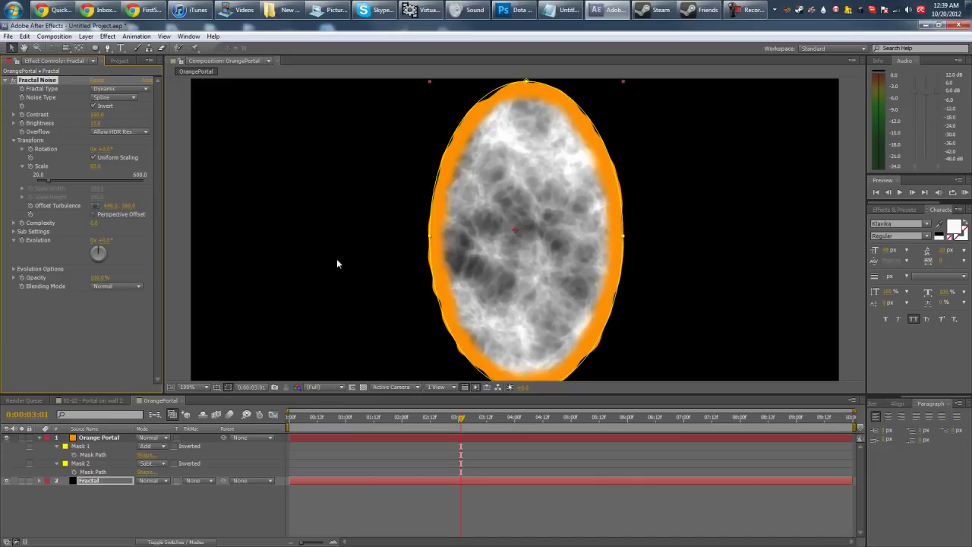
pyautogui.click(96, 166)
pyautogui.write('75')
pyautogui.press('Return')
pyautogui.click(14, 141)
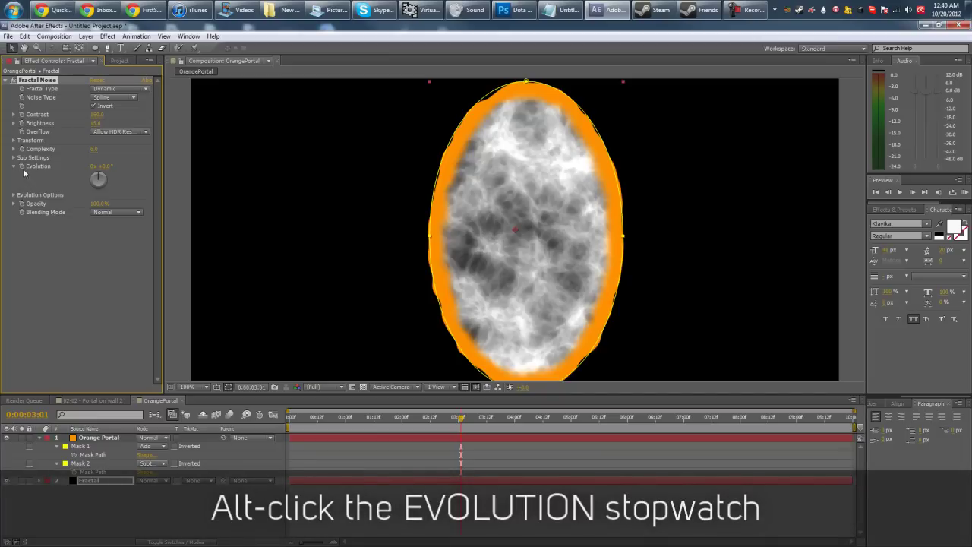
# - Add the expression time*150 to the Fractal Noise Evolution property and preview the animation up to 0:00:06:10
pyautogui.keyDown('alt'); pyautogui.click(22, 166); pyautogui.keyUp('alt')
pyautogui.write('time*')
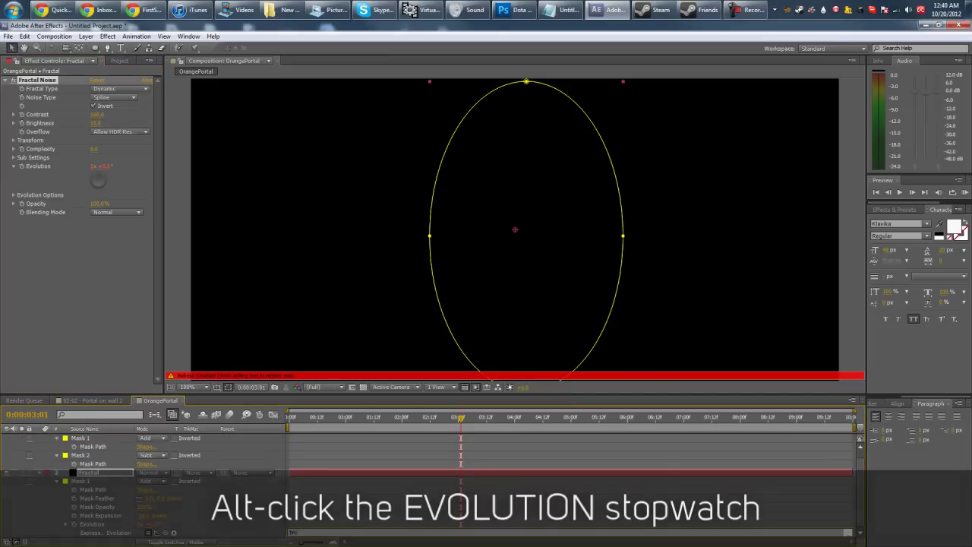
pyautogui.write('150')
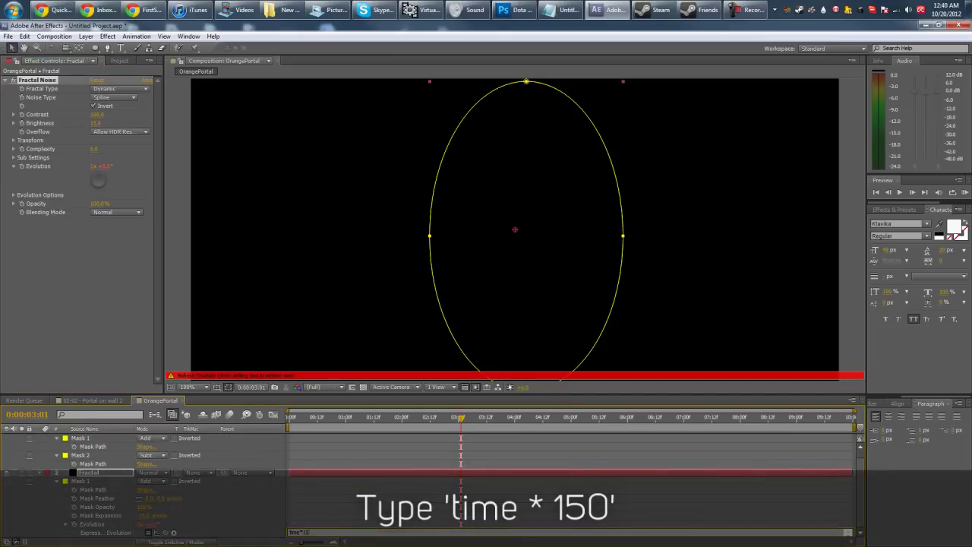
pyautogui.press('KP_Enter')
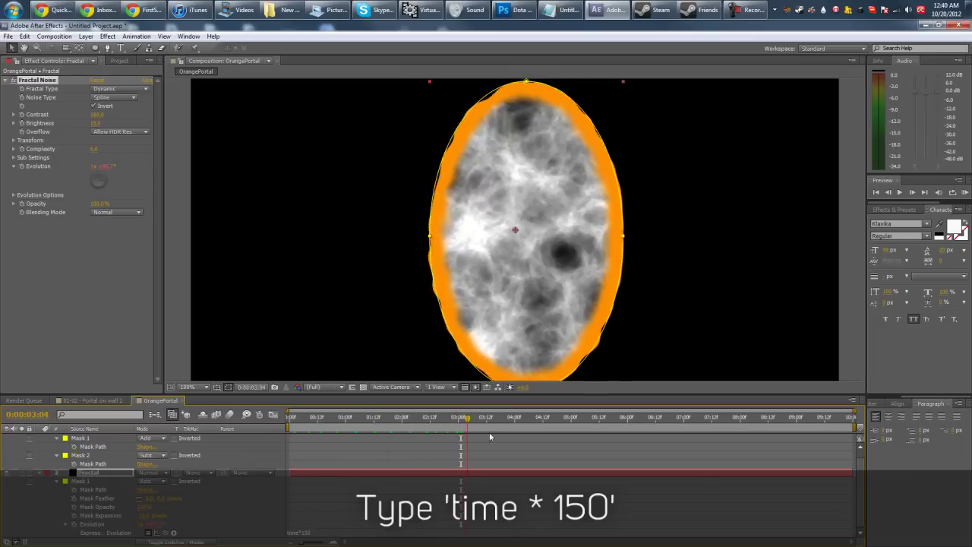
pyautogui.moveTo(568, 434); pyautogui.dragTo(651, 434)
pyautogui.scroll(1, 60, 451)
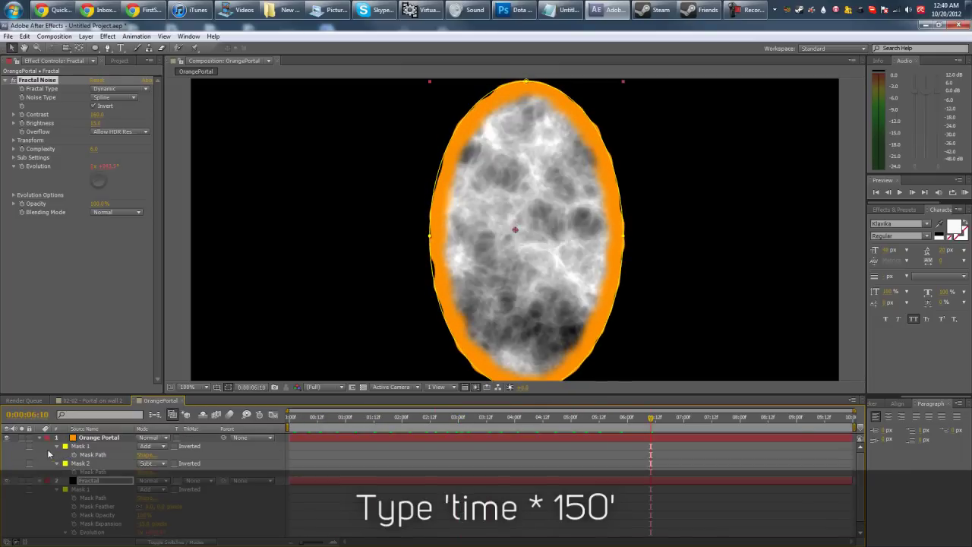
# - Collapse the properties of the Orange Portal and Fractal layers and preview the noise animation up to 0:00:04:08
pyautogui.click(44, 438)
pyautogui.click(41, 447)
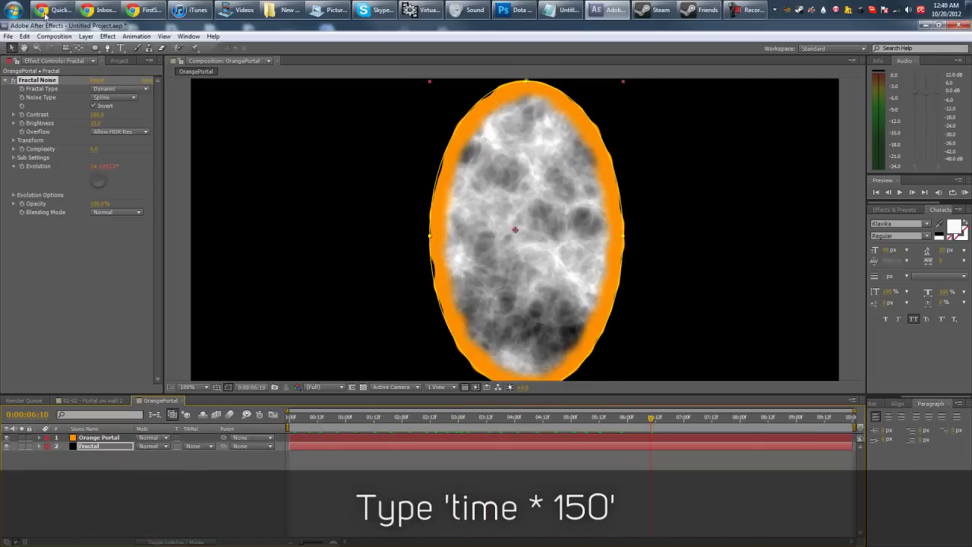
pyautogui.click(89, 275)
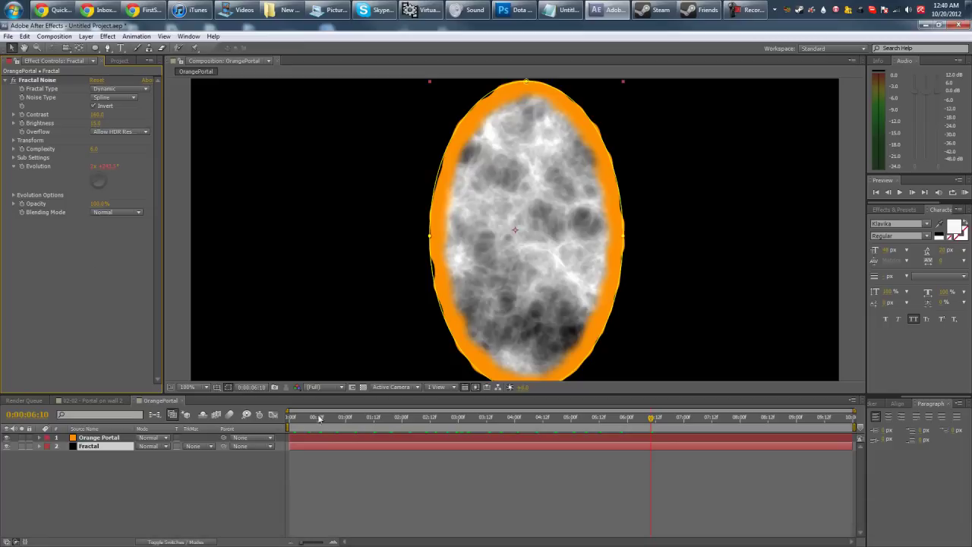
pyautogui.moveTo(308, 420); pyautogui.dragTo(533, 423)
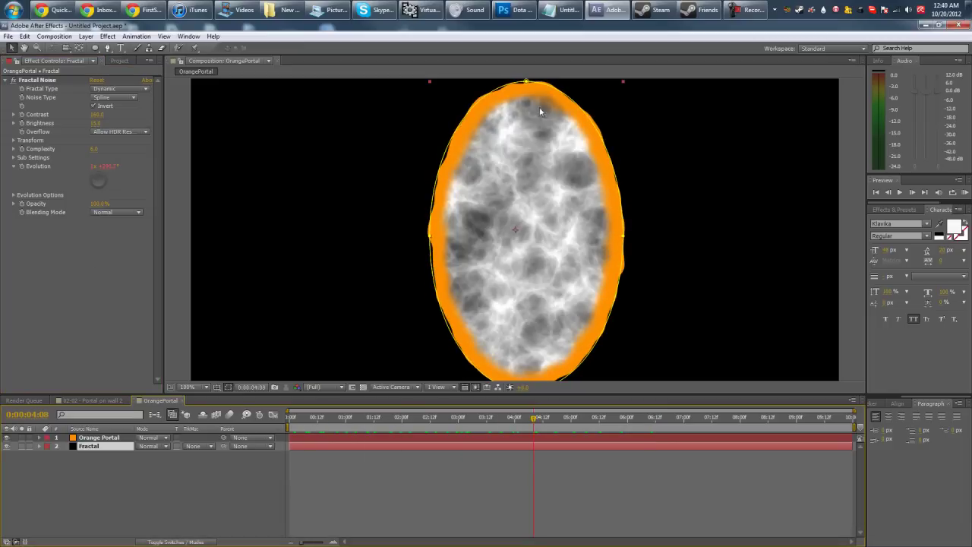
# - Add a Tint color correction effect to the Fractal layer
pyautogui.click(42, 276)
pyautogui.rightClick(42, 278)
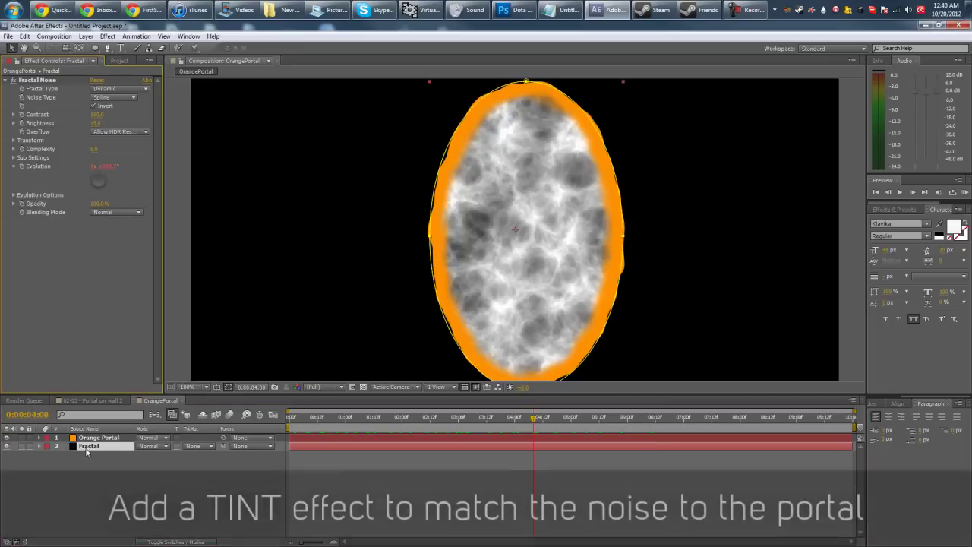
pyautogui.rightClick(64, 278)
pyautogui.moveTo(114, 194)
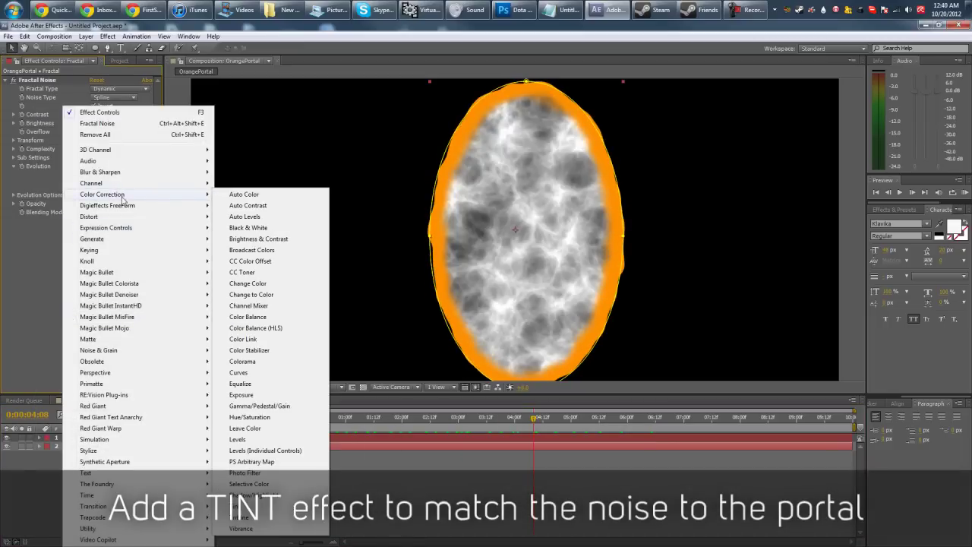
pyautogui.click(236, 505)
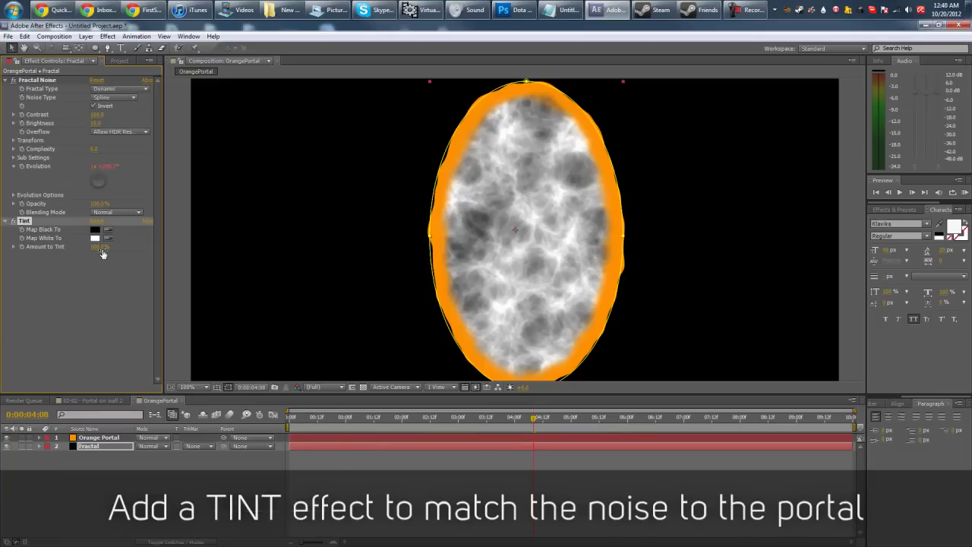
# - Set the Tint effect's Map White To color to FF9000 and preview the orange noise up to 0:00:04:23
pyautogui.click(95, 238)
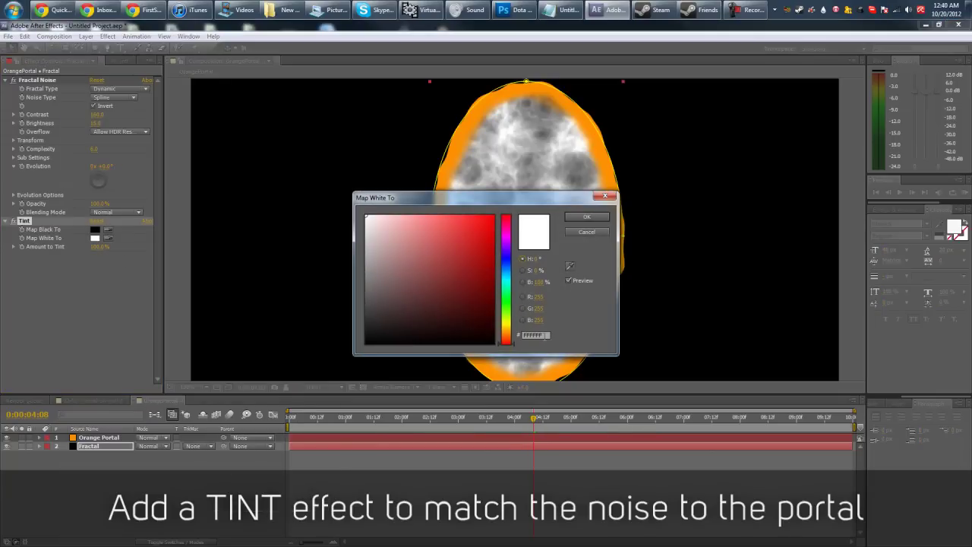
pyautogui.moveTo(544, 335); pyautogui.dragTo(399, 334)
pyautogui.write('FF9')
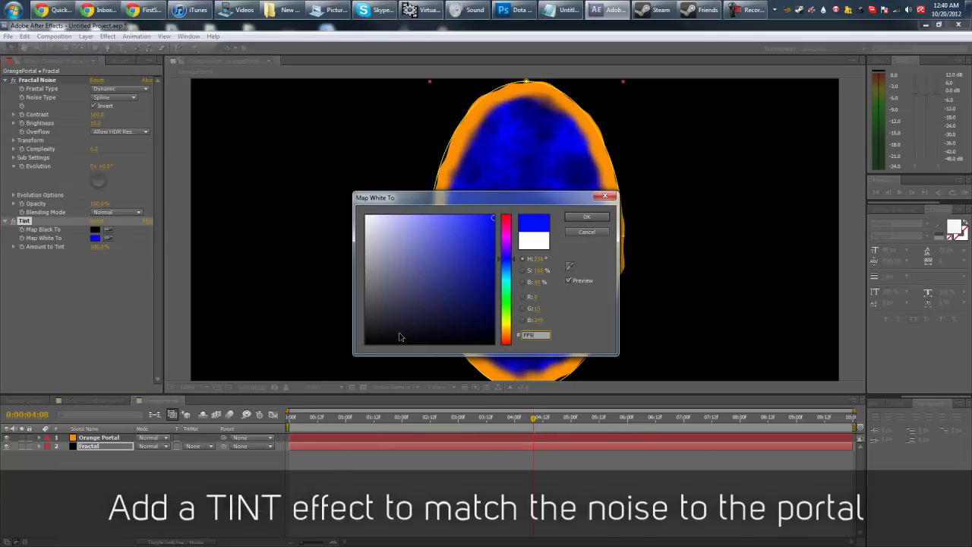
pyautogui.write('000')
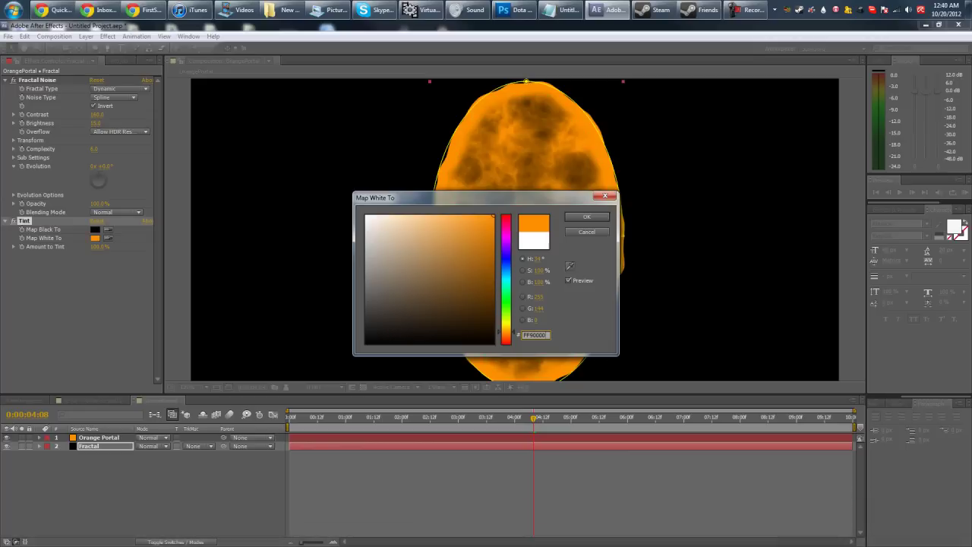
pyautogui.click(596, 219)
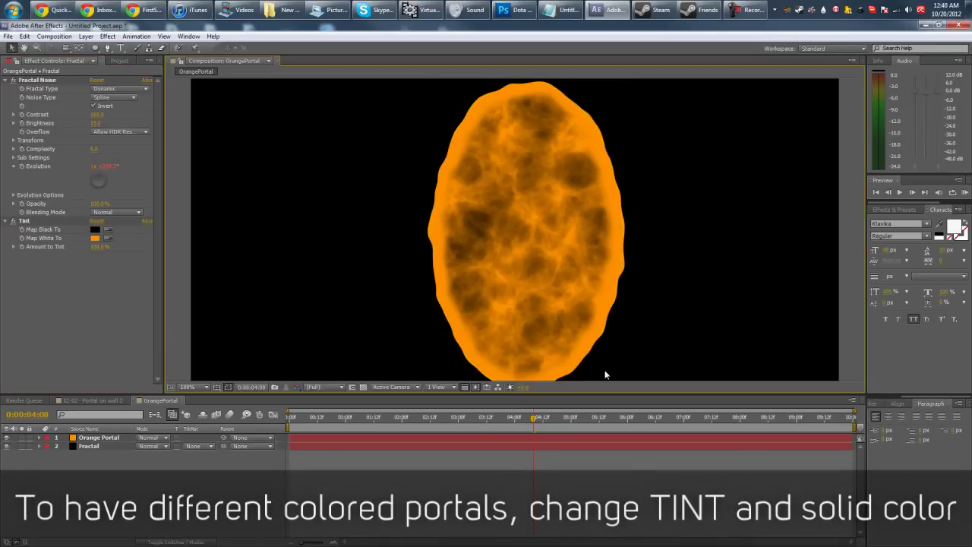
pyautogui.moveTo(335, 419); pyautogui.dragTo(562, 387)
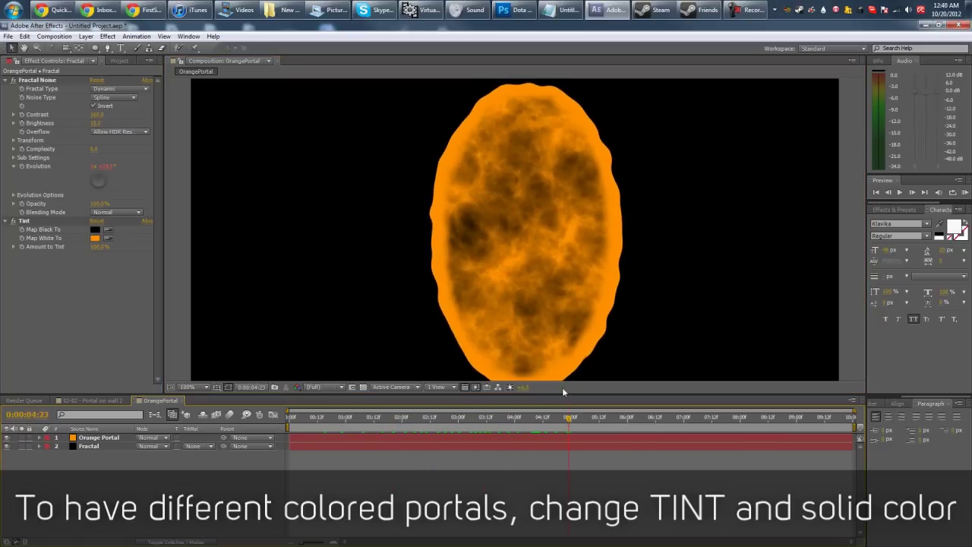
# - Add a Fast Blur effect to the Fractal layer and set its Blurriness to 2.5
pyautogui.rightClick(82, 324)
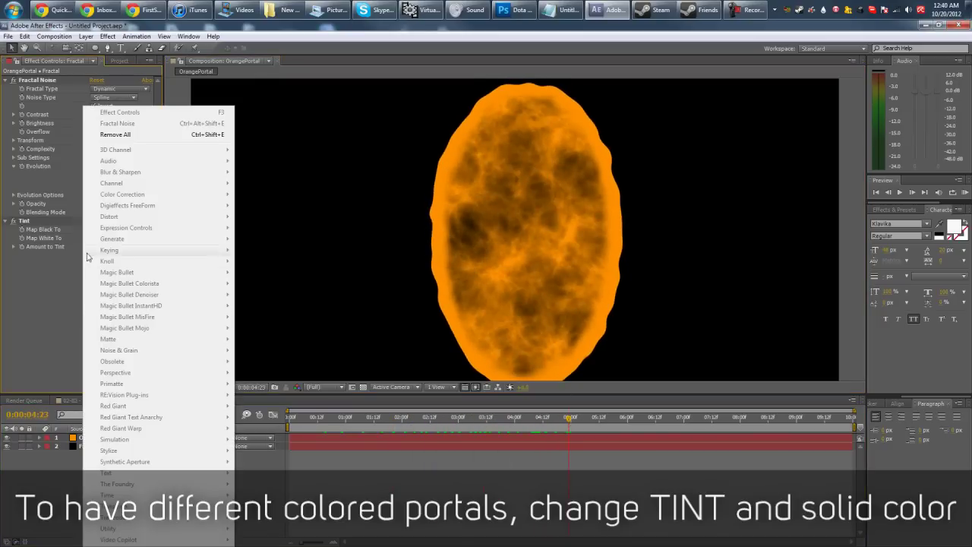
pyautogui.click(74, 273)
pyautogui.click(97, 448)
pyautogui.rightClick(71, 107)
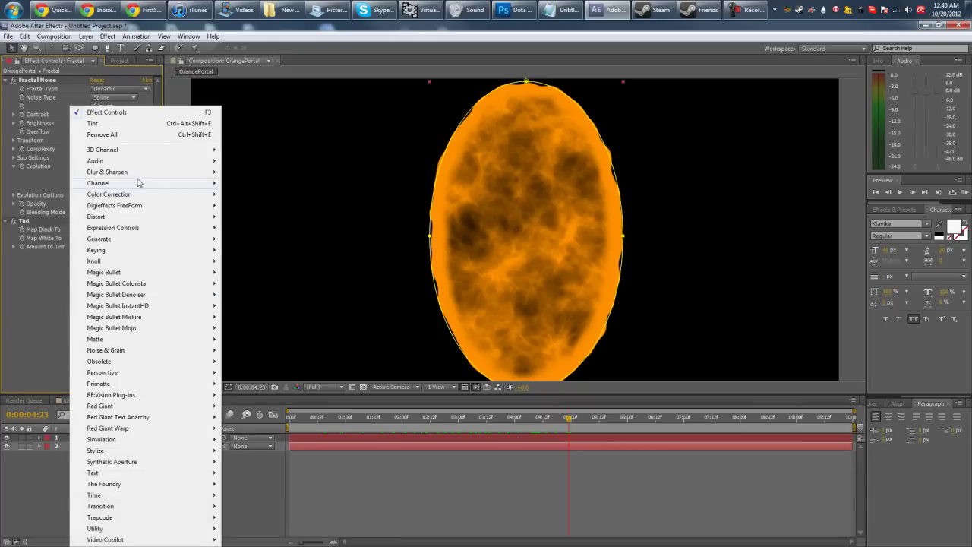
pyautogui.moveTo(202, 174)
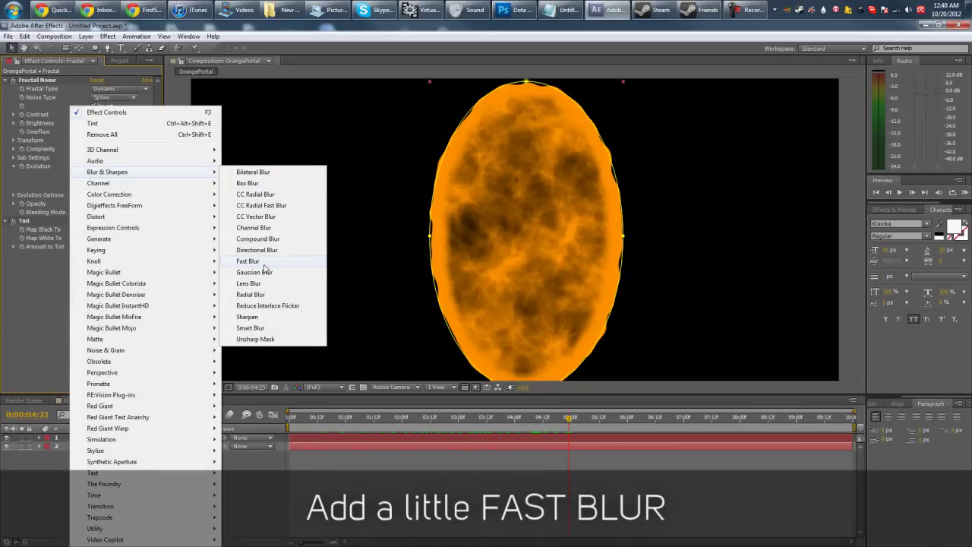
pyautogui.click(258, 261)
pyautogui.click(99, 263)
pyautogui.write('2.5')
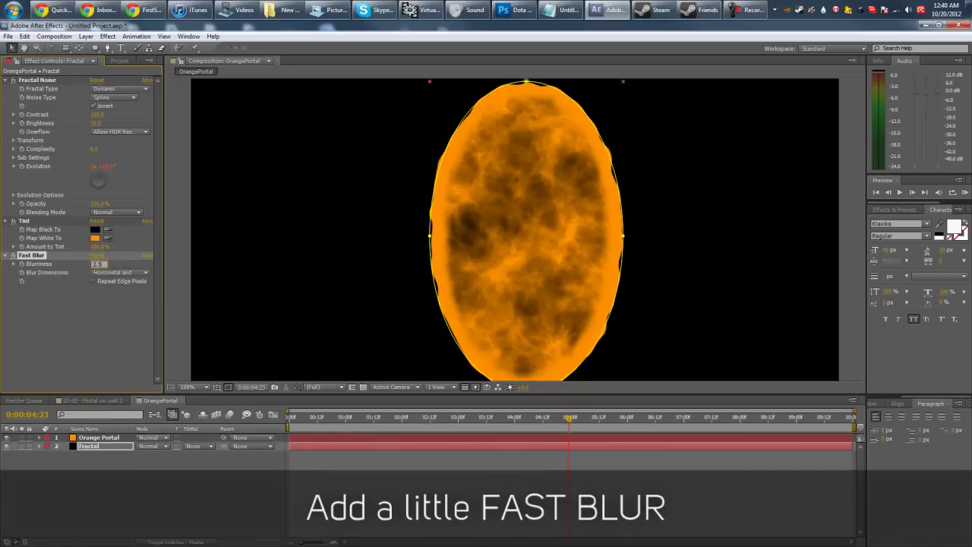
pyautogui.press('Return')
# - Preview the blurred portal animation, including in an enlarged composition view
pyautogui.moveTo(301, 427); pyautogui.dragTo(498, 419)
pyautogui.scroll(-1, 676, 325)
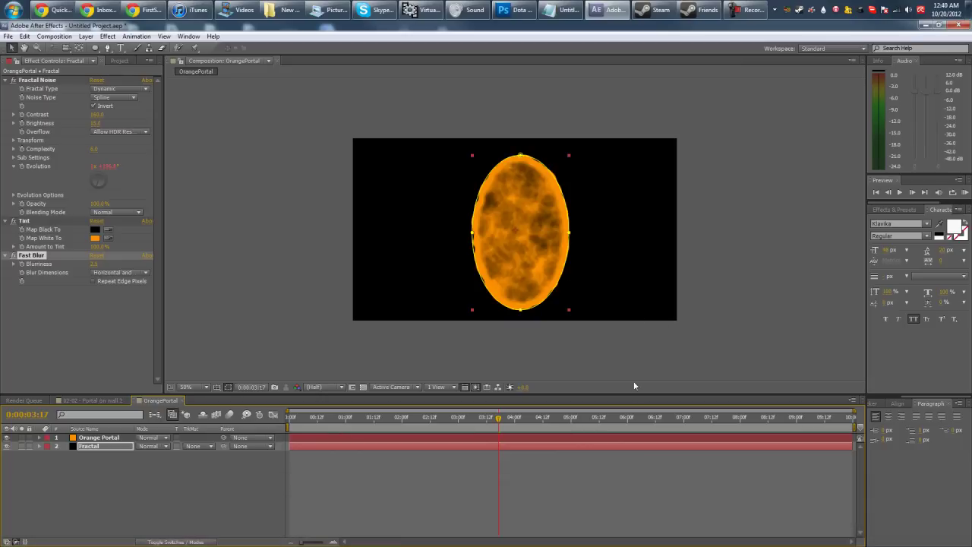
pyautogui.click(634, 386)
pyautogui.moveTo(313, 426); pyautogui.dragTo(477, 427)
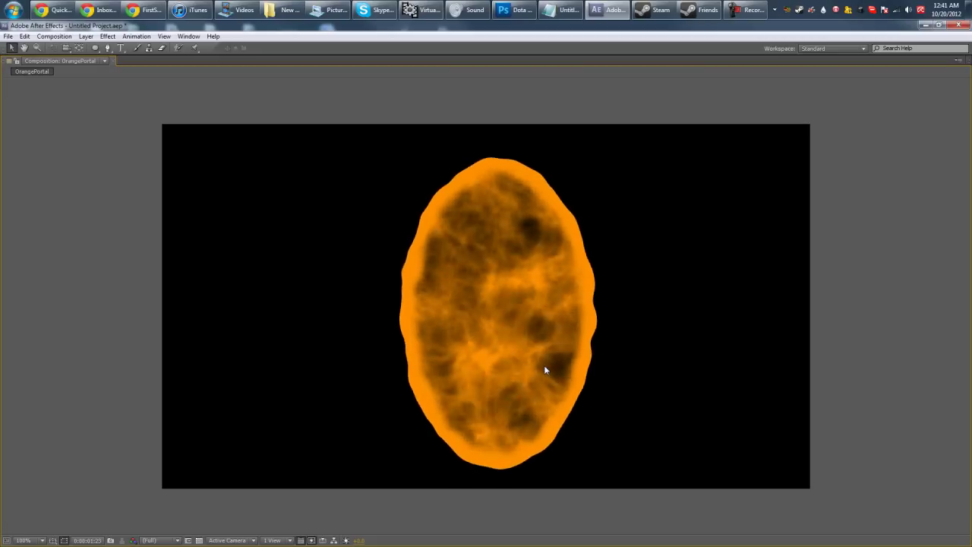
pyautogui.press('space')
pyautogui.press('`')
pyautogui.click(118, 495)
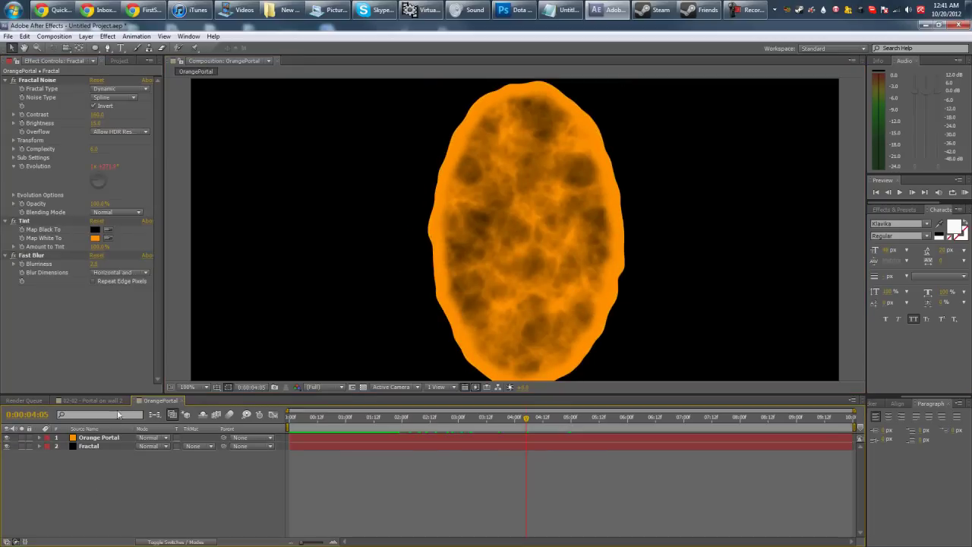
# - Apply Freeze Frame to the wall footage layer at 0:00:00:00 in the 02-02 - Portal on wall 2 composition
pyautogui.click(89, 400)
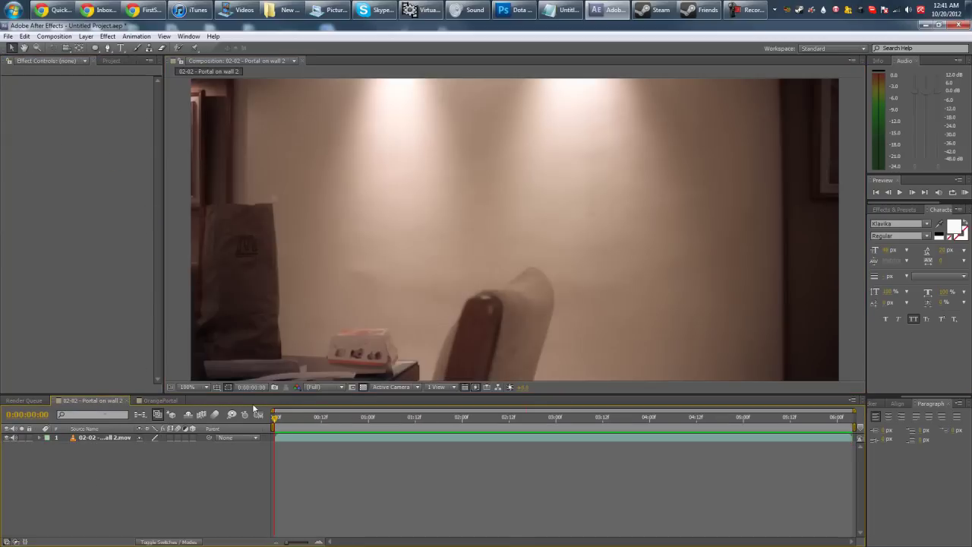
pyautogui.scroll(-2, 543, 202)
pyautogui.rightClick(101, 441)
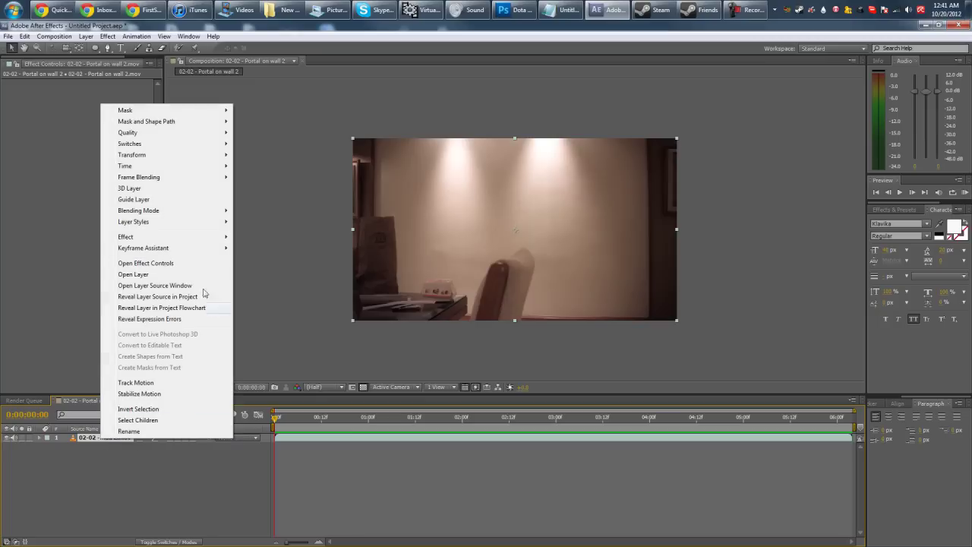
pyautogui.moveTo(218, 167)
pyautogui.click(254, 199)
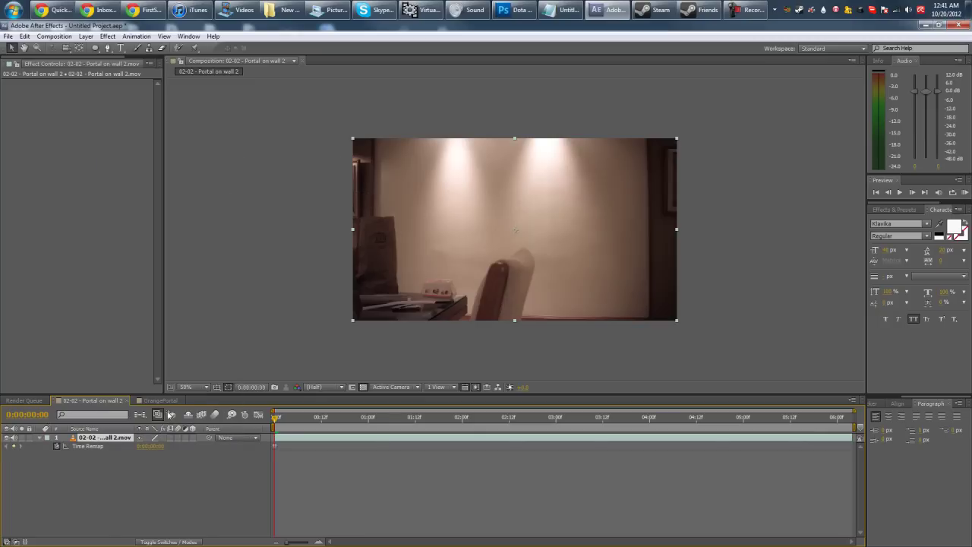
# - Place the OrangePortal composition above the footage in 02-02 - Portal on wall 2, on the wall to the right of the chair
pyautogui.click(163, 401)
pyautogui.hotkey('ctrl', '0')
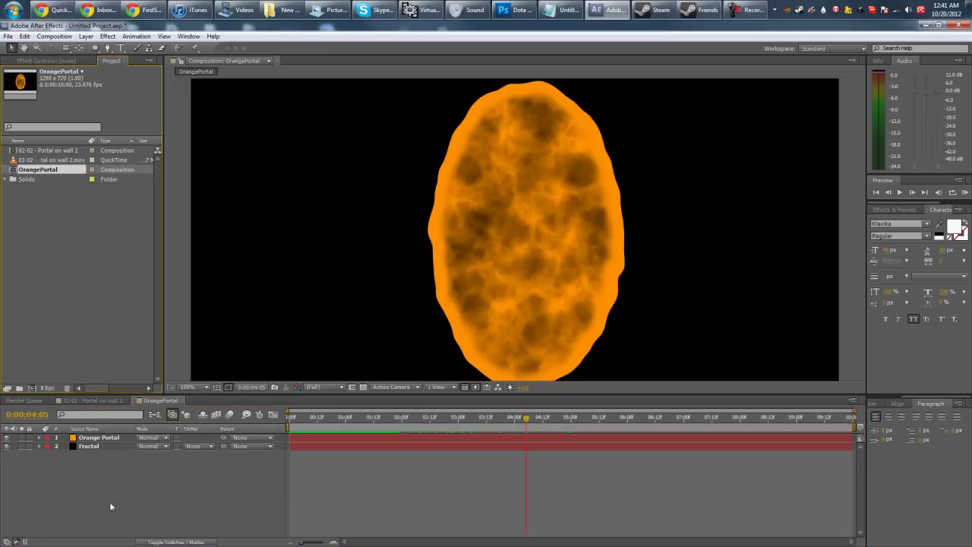
pyautogui.click(88, 400)
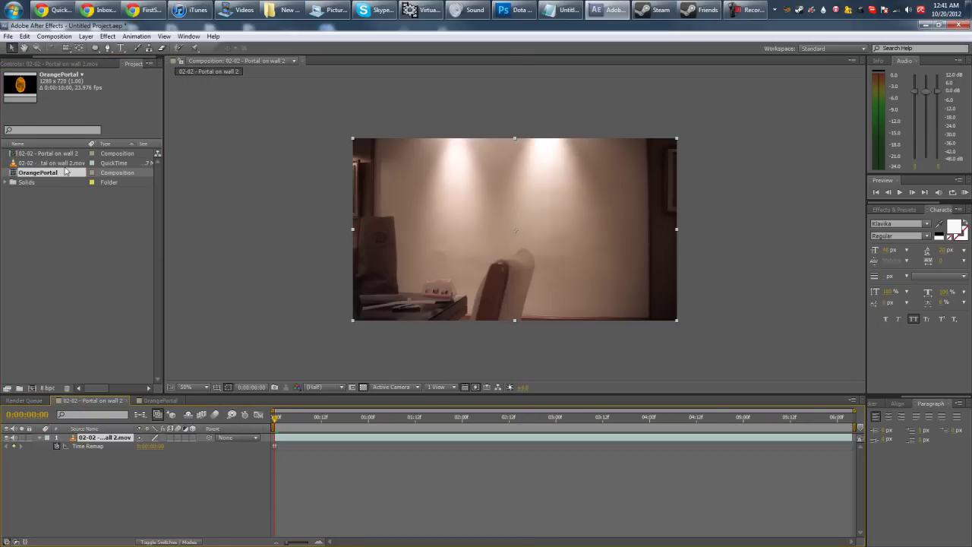
pyautogui.moveTo(57, 174); pyautogui.dragTo(579, 226)
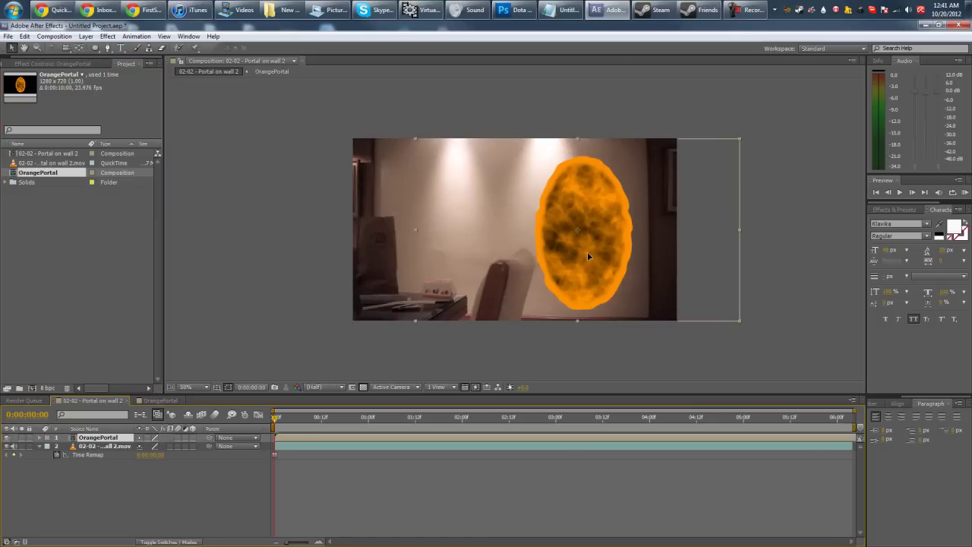
# - Create a Scale keyframe of 0% on the OrangePortal layer at 0:00:00:12
pyautogui.press('s')
pyautogui.moveTo(152, 446); pyautogui.dragTo(139, 447)
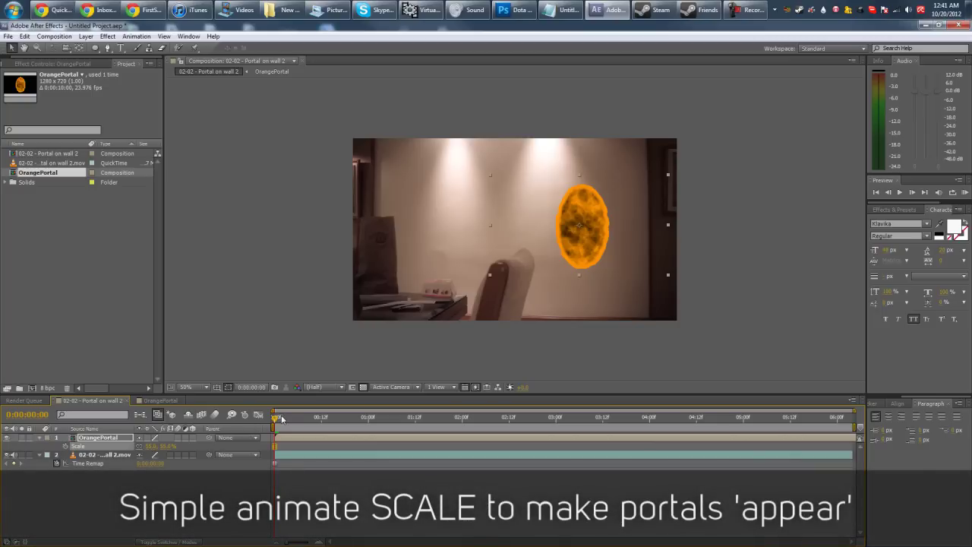
pyautogui.moveTo(282, 419); pyautogui.dragTo(323, 427)
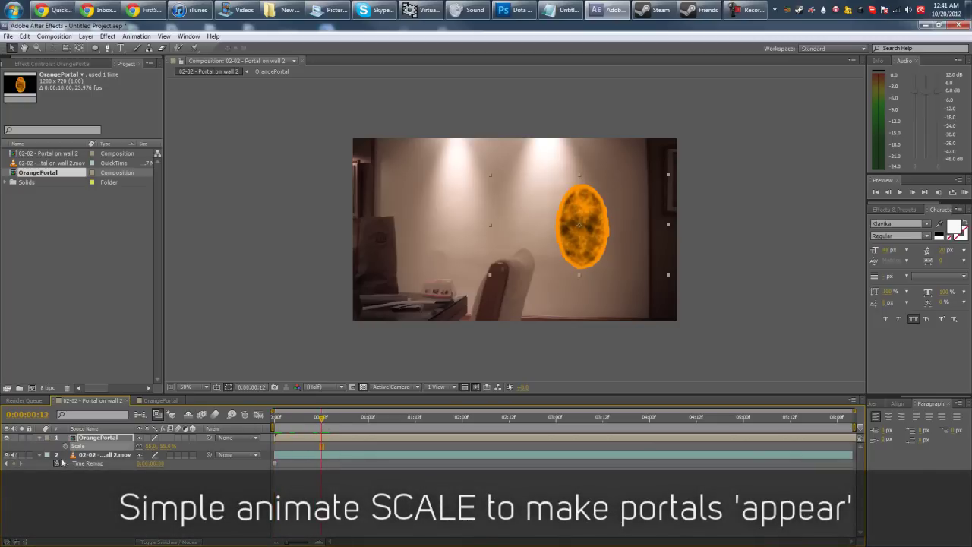
pyautogui.click(65, 445)
pyautogui.click(150, 446)
pyautogui.write('0')
pyautogui.press('Return')
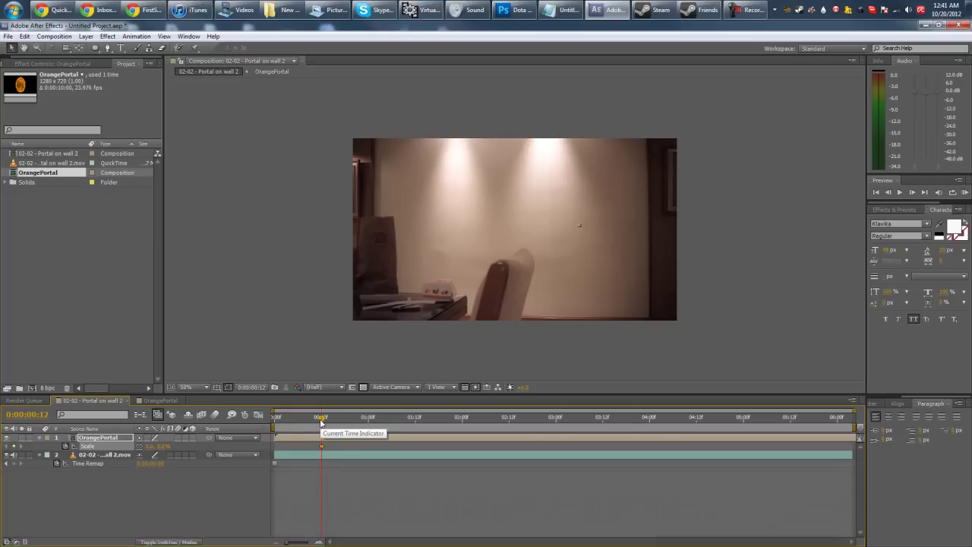
# - Add a second OrangePortal Scale keyframe at 0:00:00:22 with a value of 75%
pyautogui.press('space')
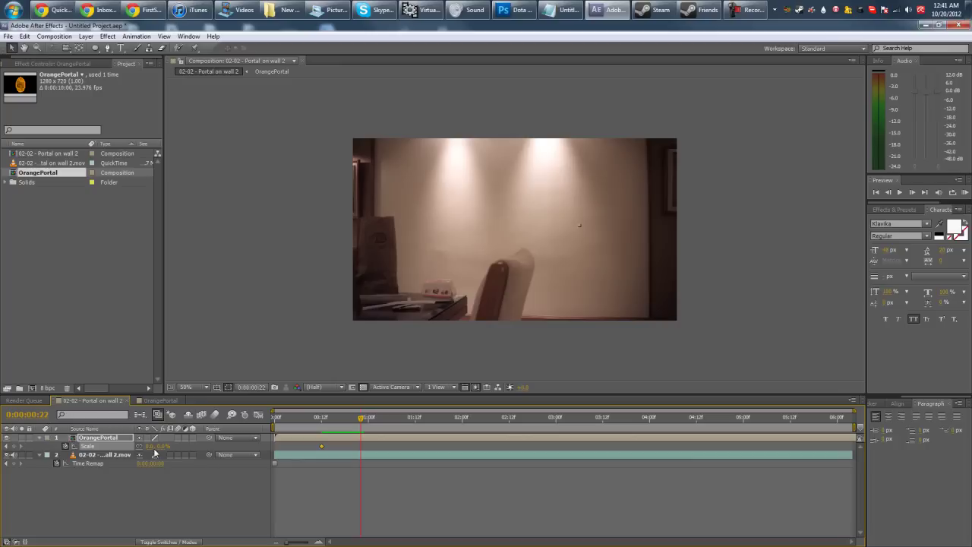
pyautogui.write('100')
pyautogui.press('Return')
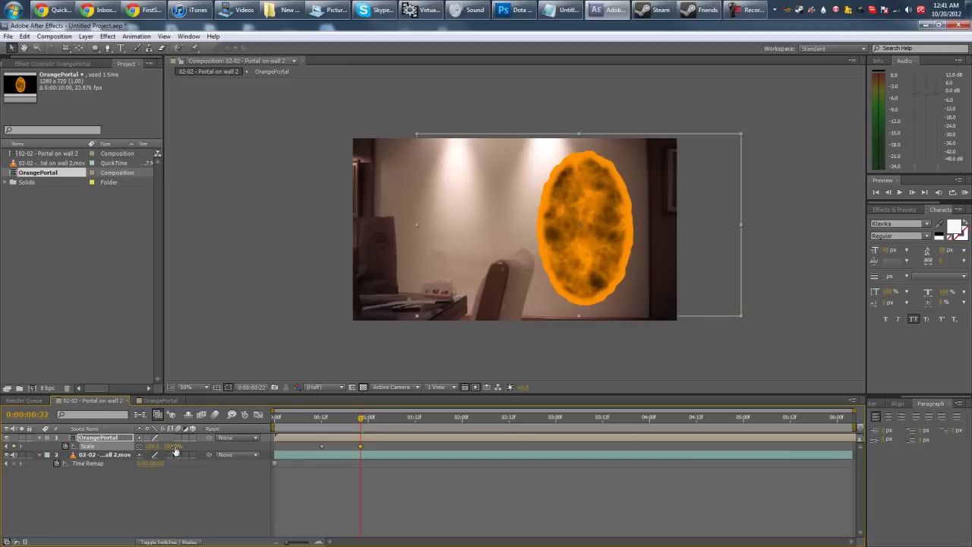
pyautogui.click(171, 446)
pyautogui.write('75')
pyautogui.press('Return')
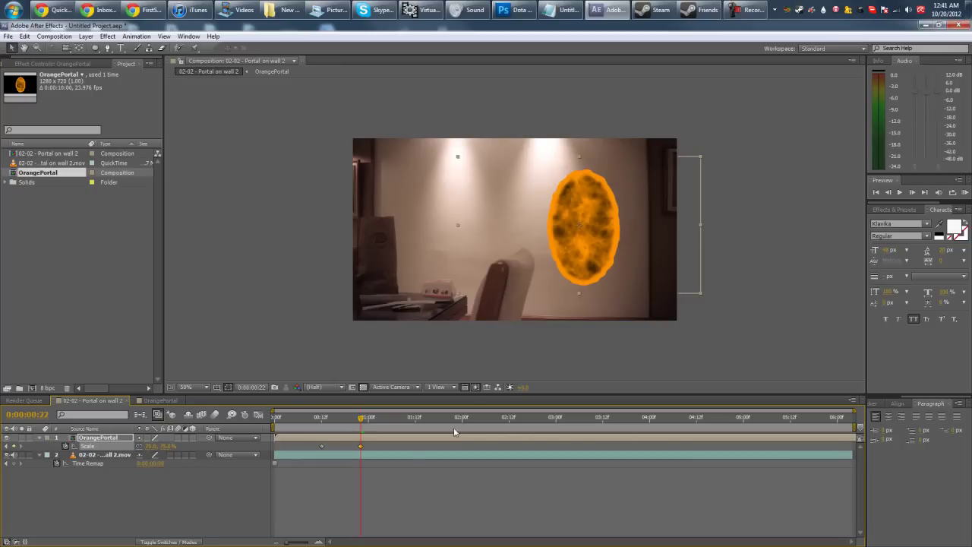
# - Ease both Scale keyframes with the second at about 0:00:01:14, and preview the portal growing up to 0:00:01:15
pyautogui.click(357, 524)
pyautogui.moveTo(306, 419); pyautogui.dragTo(349, 422)
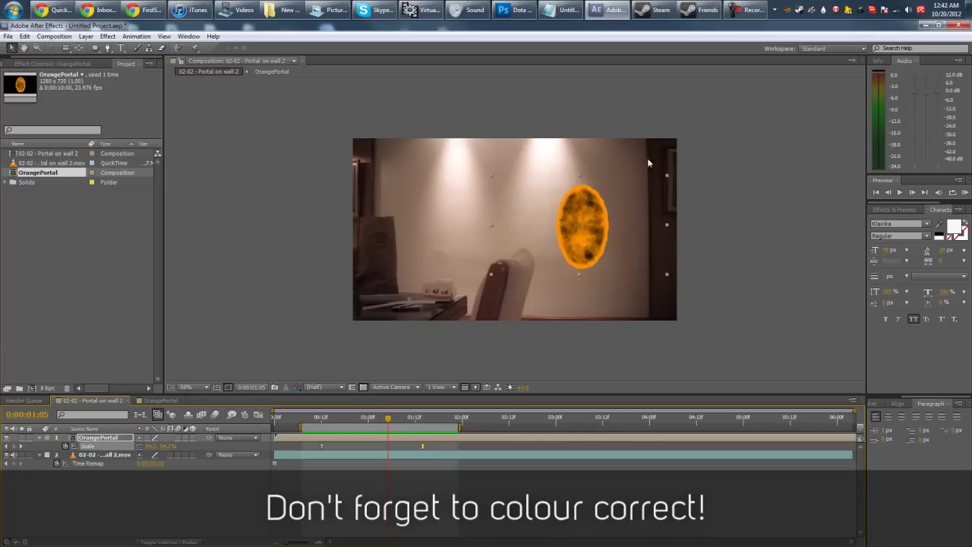
pyautogui.moveTo(322, 427); pyautogui.dragTo(426, 423)
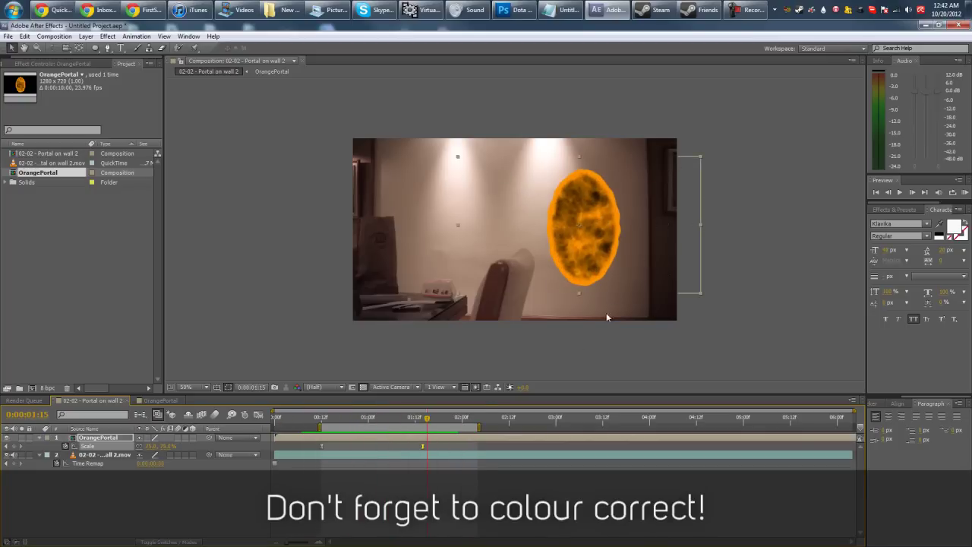
# - Hide the OrangePortal layer and disable Time Remap on the footage layer to preview its finished portal up to 0:00:01:18
pyautogui.click(6, 438)
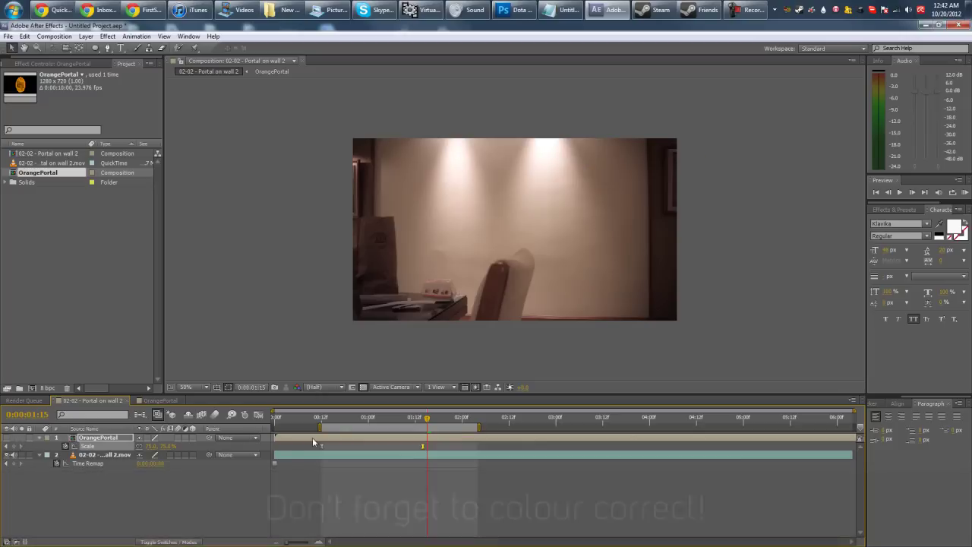
pyautogui.click(56, 463)
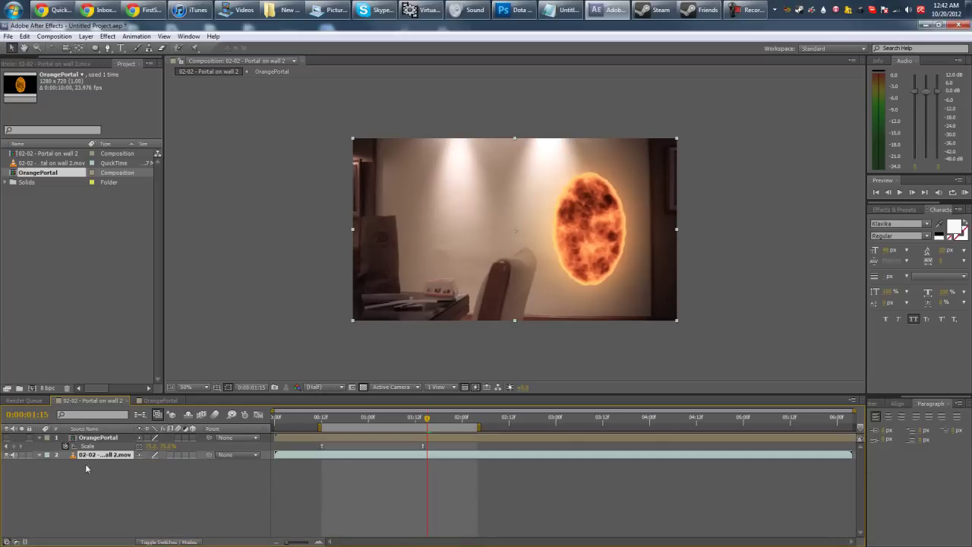
pyautogui.moveTo(332, 418); pyautogui.dragTo(496, 384)
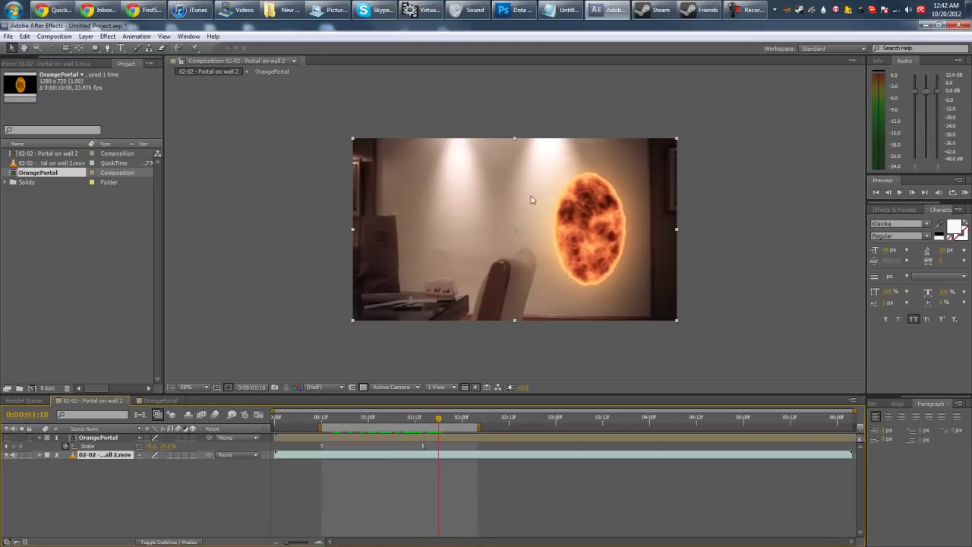
# - Apply the Glow effect to the OrangePortal layer and hide the wall footage to view the portal alone
pyautogui.click(94, 438)
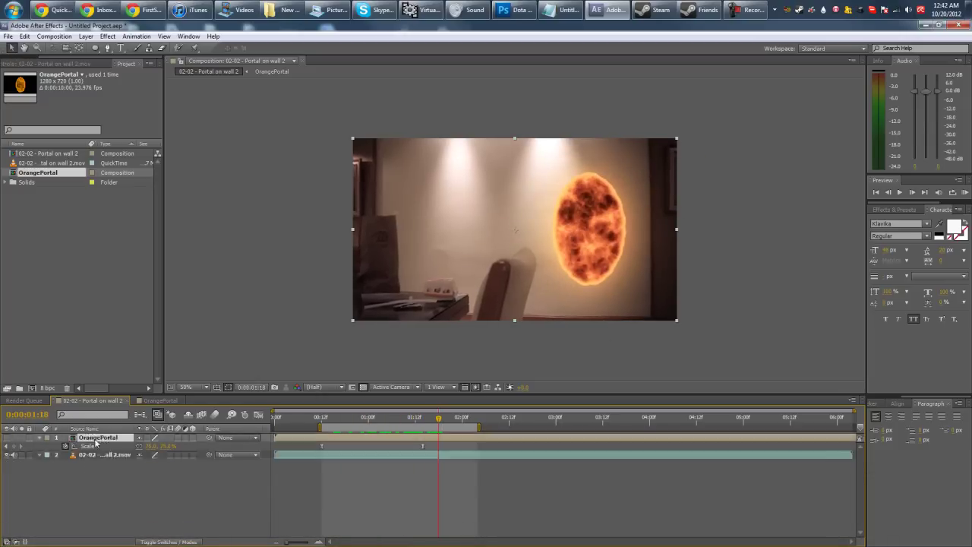
pyautogui.click(55, 64)
pyautogui.rightClick(56, 182)
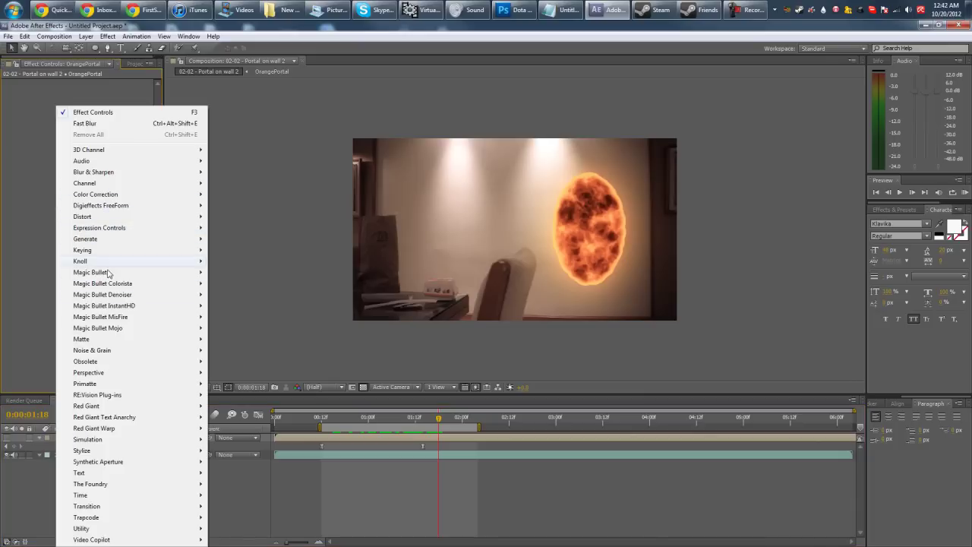
pyautogui.moveTo(122, 451)
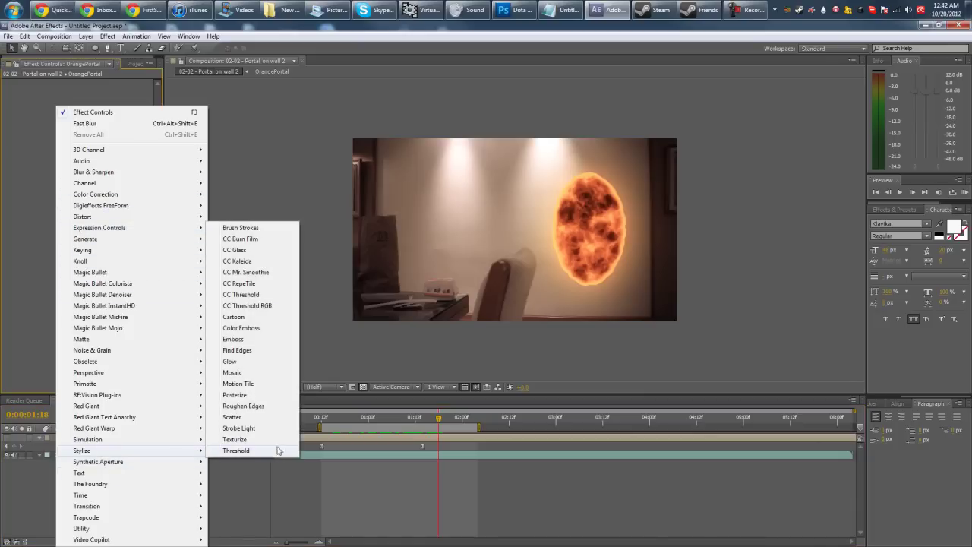
pyautogui.click(238, 362)
pyautogui.click(8, 463)
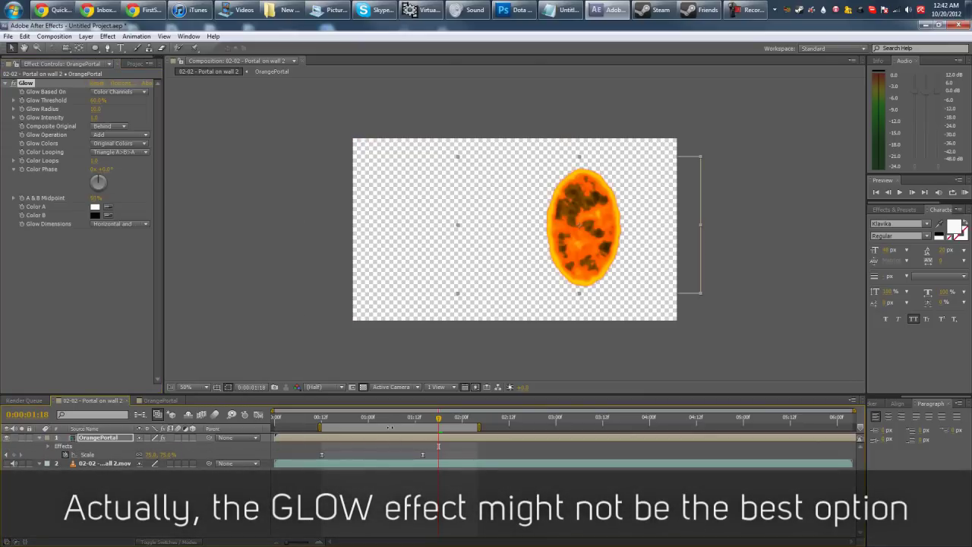
# - Slide the OrangePortal layer earlier so the portal is already open at 0:00:00:00, and show the wall footage again
pyautogui.moveTo(438, 417)
pyautogui.mouseDown()
pyautogui.moveTo(360, 419)
pyautogui.moveTo(450, 419)
pyautogui.mouseUp()
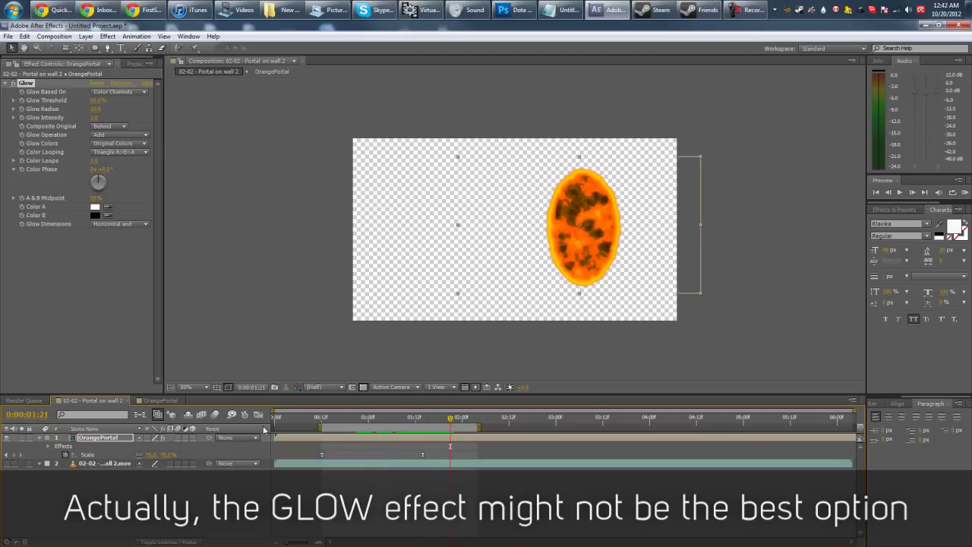
pyautogui.moveTo(301, 419); pyautogui.dragTo(250, 421)
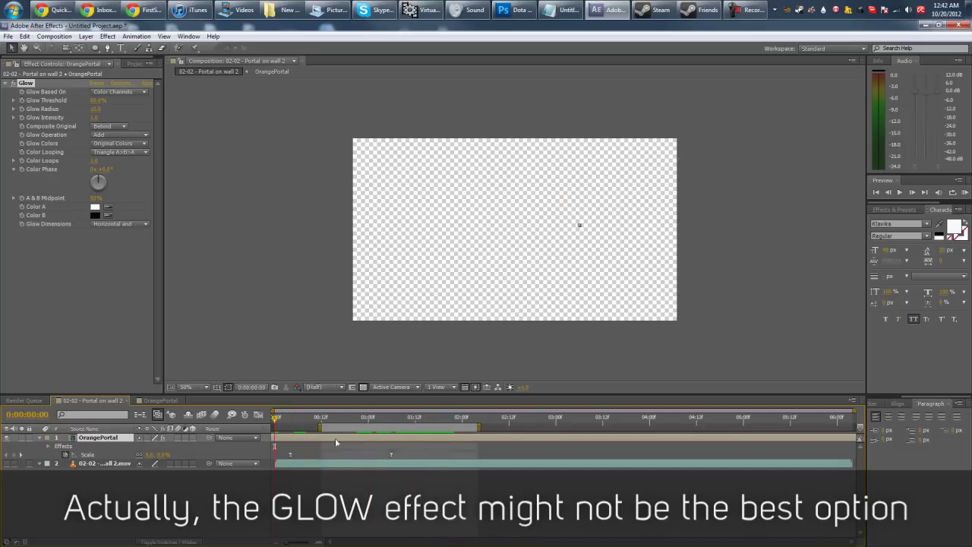
pyautogui.click(7, 463)
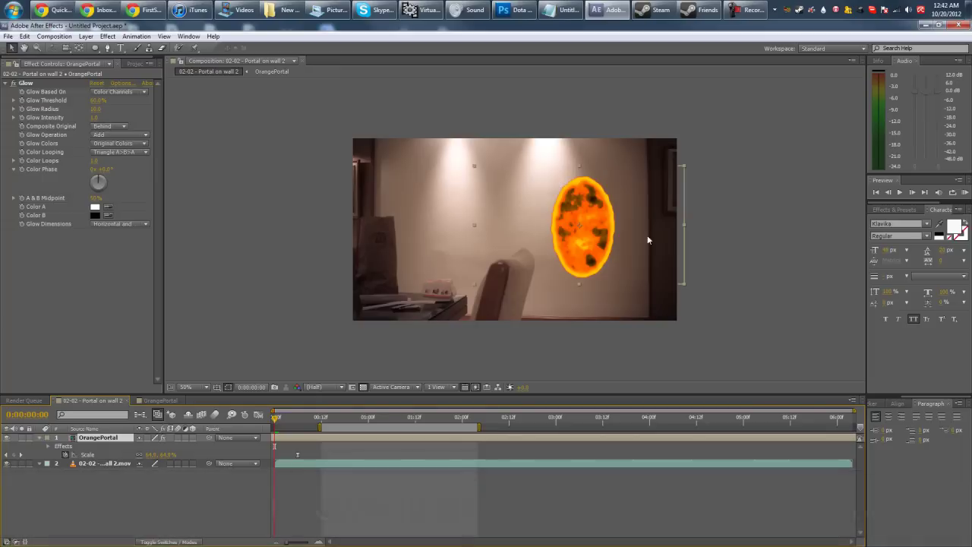
# - Try a larger Glow Radius with adjusted threshold and intensity on OrangePortal, and remove the Glow effect
pyautogui.moveTo(96, 109); pyautogui.dragTo(267, 129)
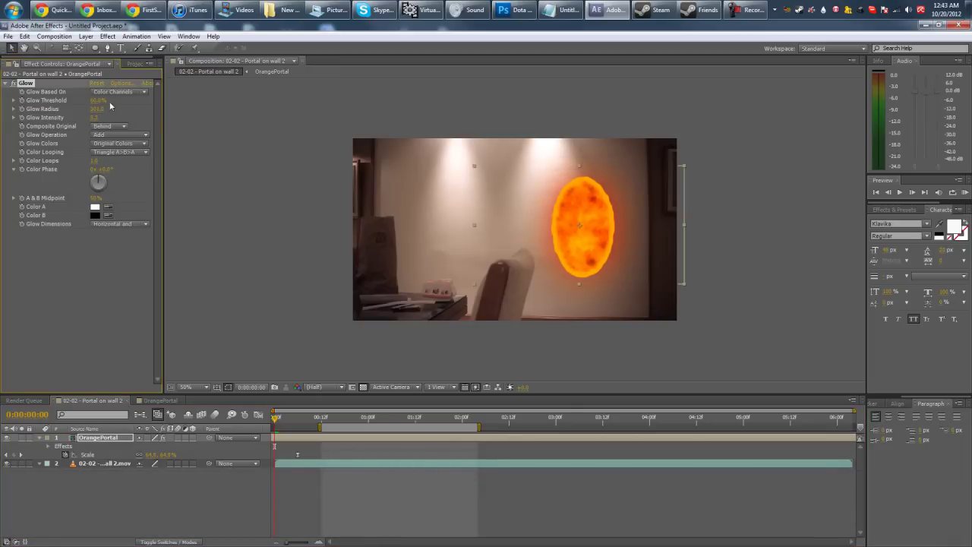
pyautogui.moveTo(110, 104)
pyautogui.mouseDown()
pyautogui.moveTo(79, 102)
pyautogui.moveTo(111, 102)
pyautogui.moveTo(91, 104)
pyautogui.moveTo(102, 102)
pyautogui.mouseUp()
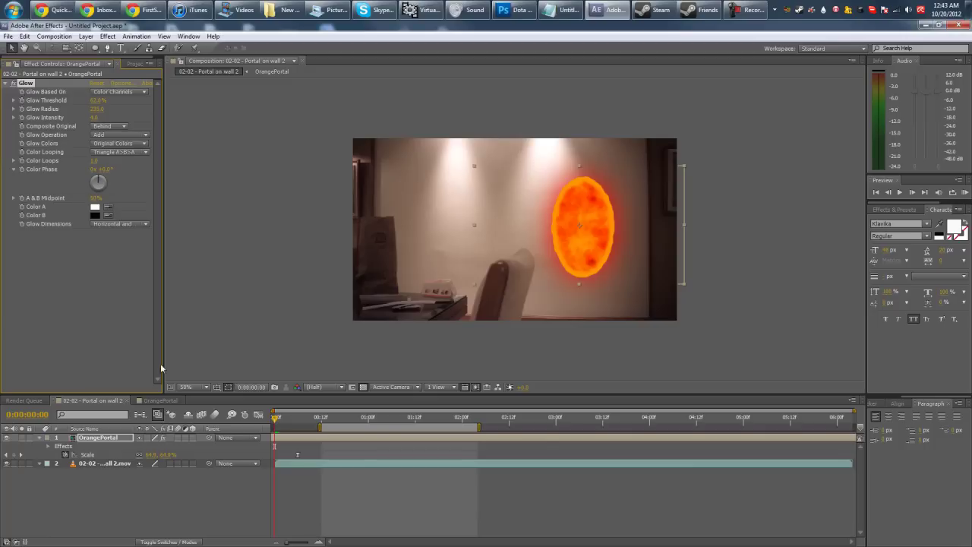
pyautogui.press('Delete')
# - Duplicate the OrangePortal layer and apply a strong Fast Blur to the copy
pyautogui.hotkey('ctrl', 'd')
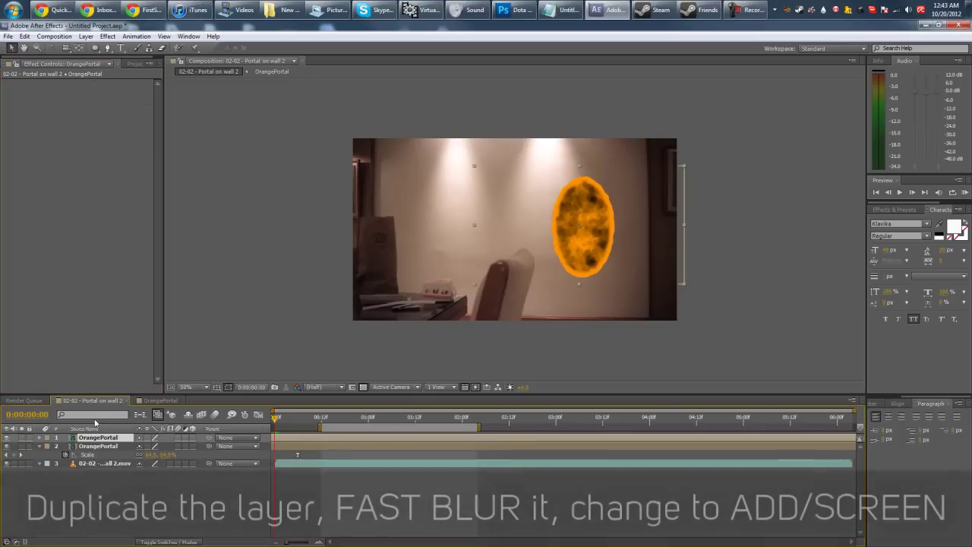
pyautogui.rightClick(72, 190)
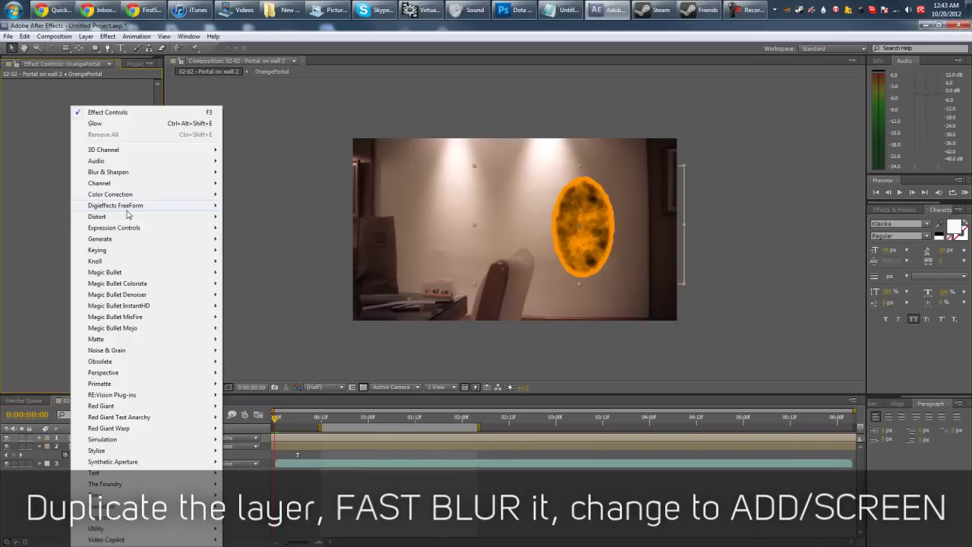
pyautogui.click(60, 178)
pyautogui.rightClick(61, 179)
pyautogui.moveTo(100, 172)
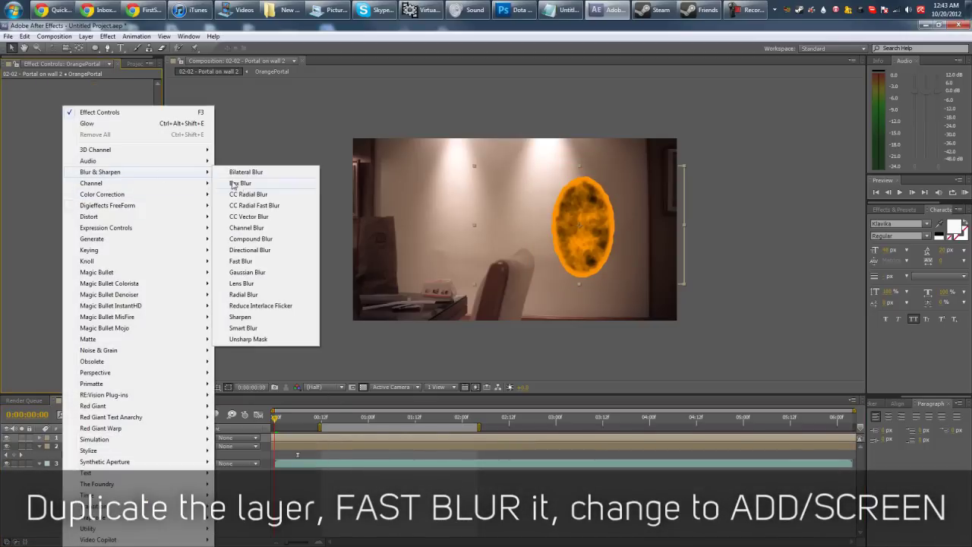
pyautogui.click(240, 260)
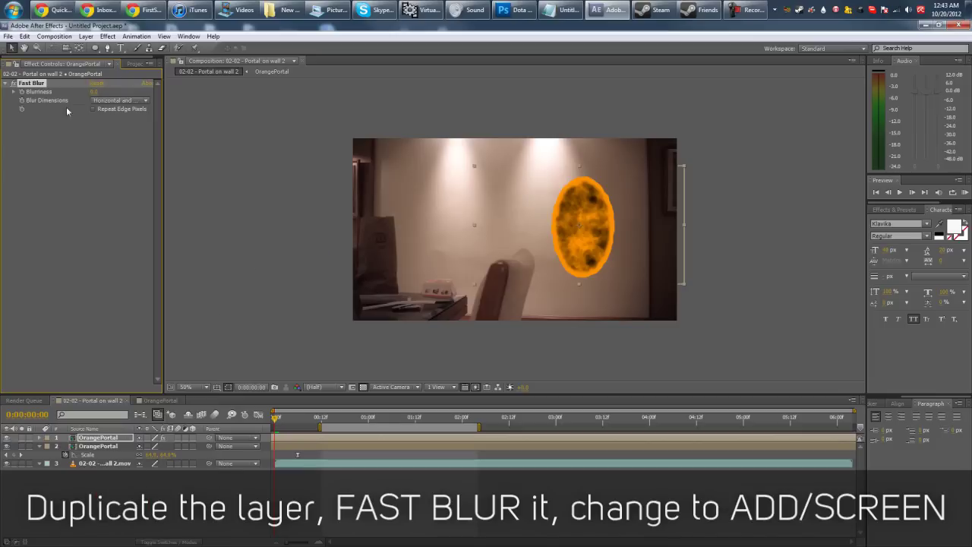
pyautogui.moveTo(94, 93); pyautogui.dragTo(162, 99)
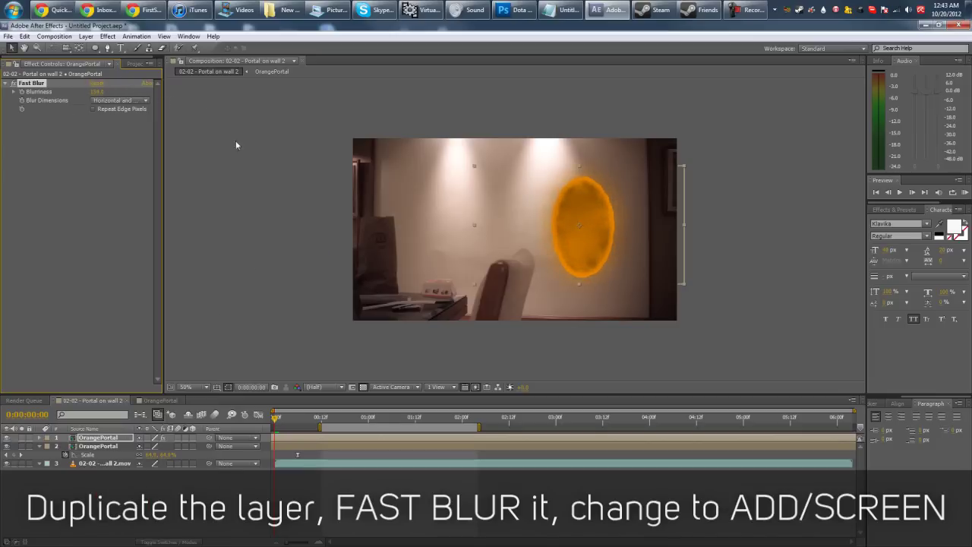
# - Set the blurred OrangePortal copy's blending mode to Screen and move it beneath the original portal layer
pyautogui.press('F4')
pyautogui.click(154, 438)
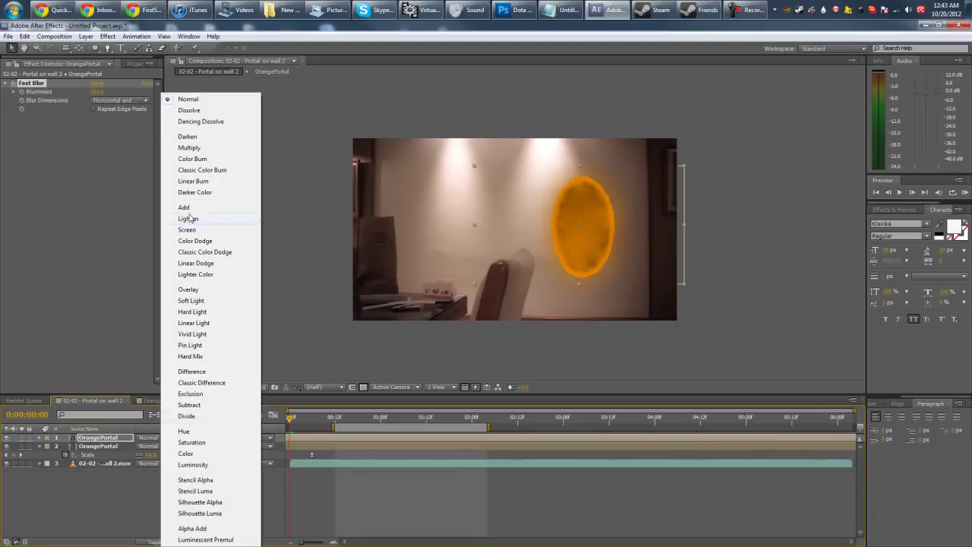
pyautogui.click(190, 215)
pyautogui.click(145, 438)
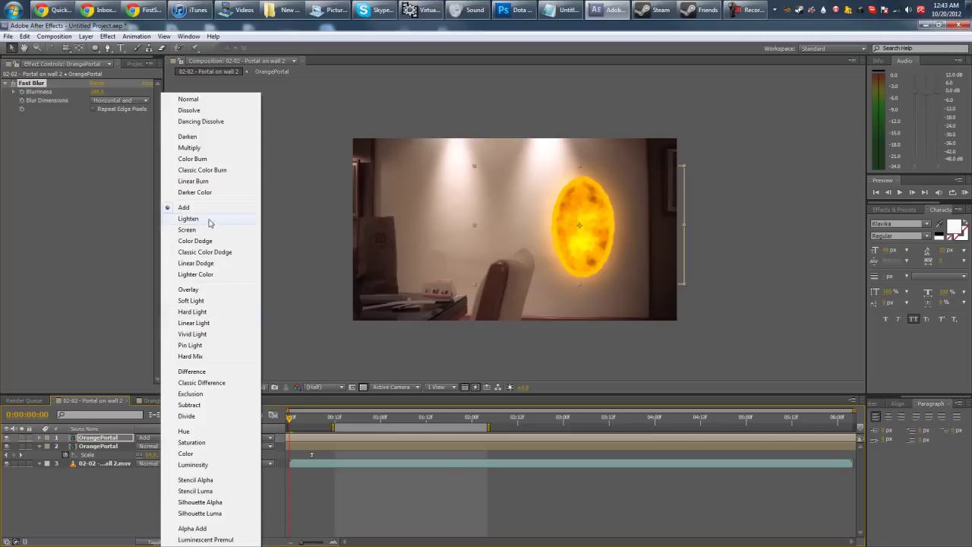
pyautogui.click(203, 230)
pyautogui.moveTo(105, 439); pyautogui.dragTo(103, 460)
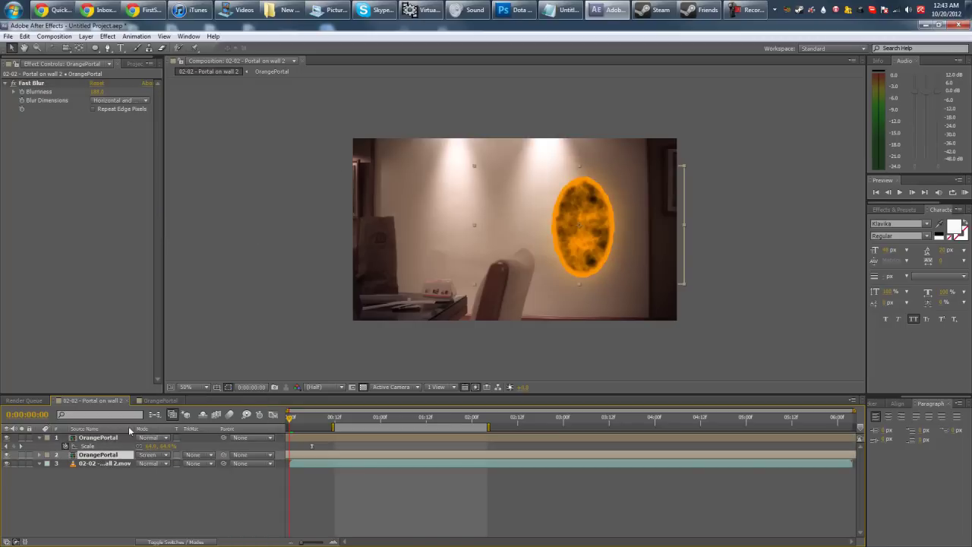
# - Increase the blurred copy's Fast Blur blurriness and toggle the layer's visibility to compare the glow
pyautogui.click(106, 90)
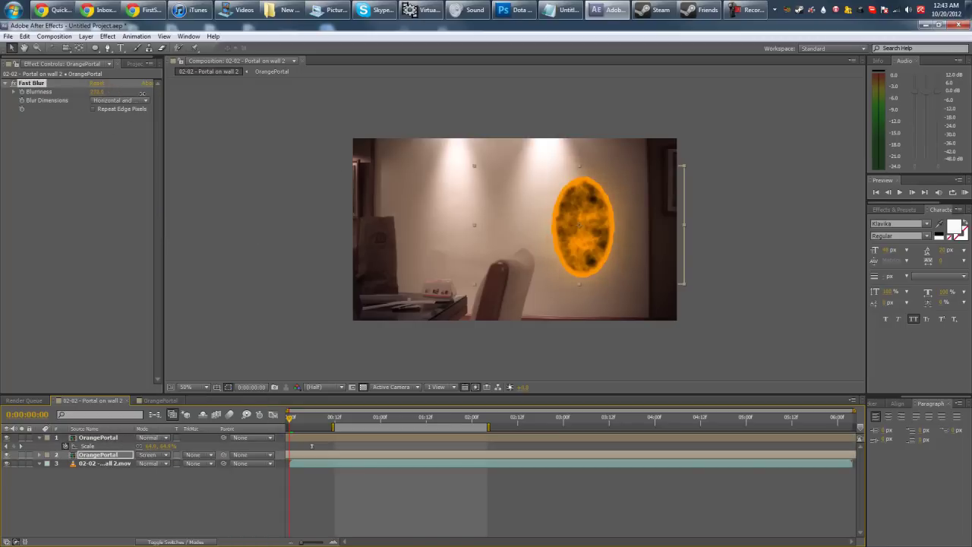
pyautogui.click(8, 455)
pyautogui.click(8, 454)
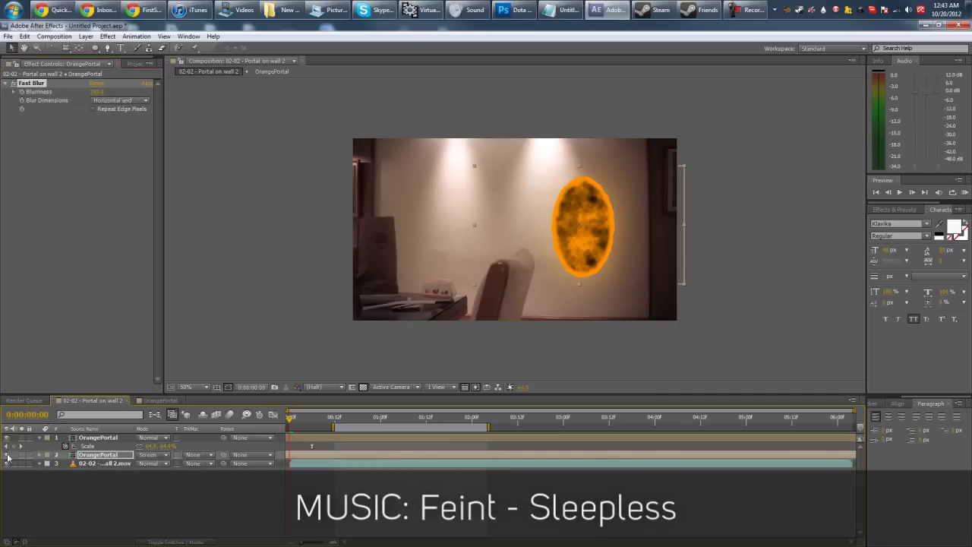
pyautogui.click(7, 455)
pyautogui.click(8, 455)
# - Deselect the layers and preview the glowing portal on the wall footage along the timeline
pyautogui.click(386, 366)
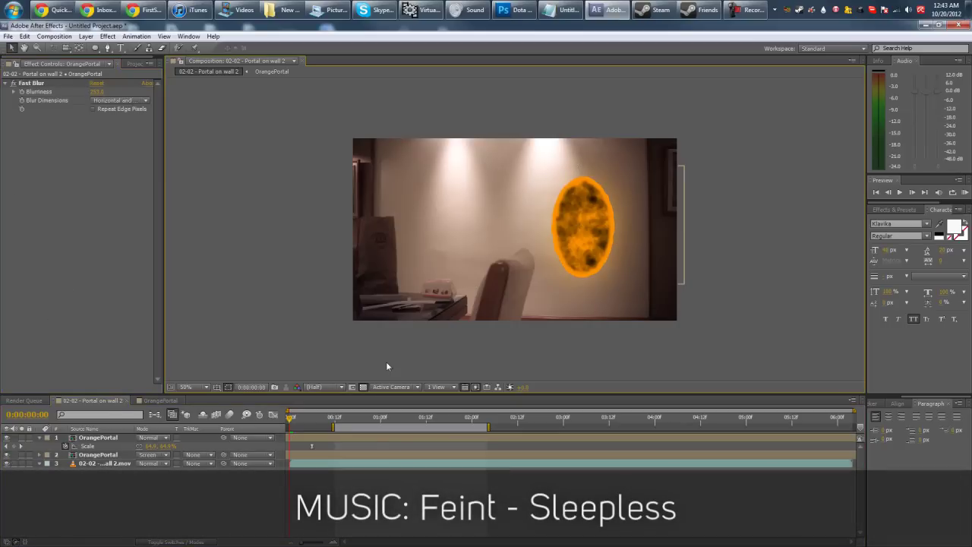
pyautogui.moveTo(291, 419); pyautogui.dragTo(627, 430)
pyautogui.press('space')
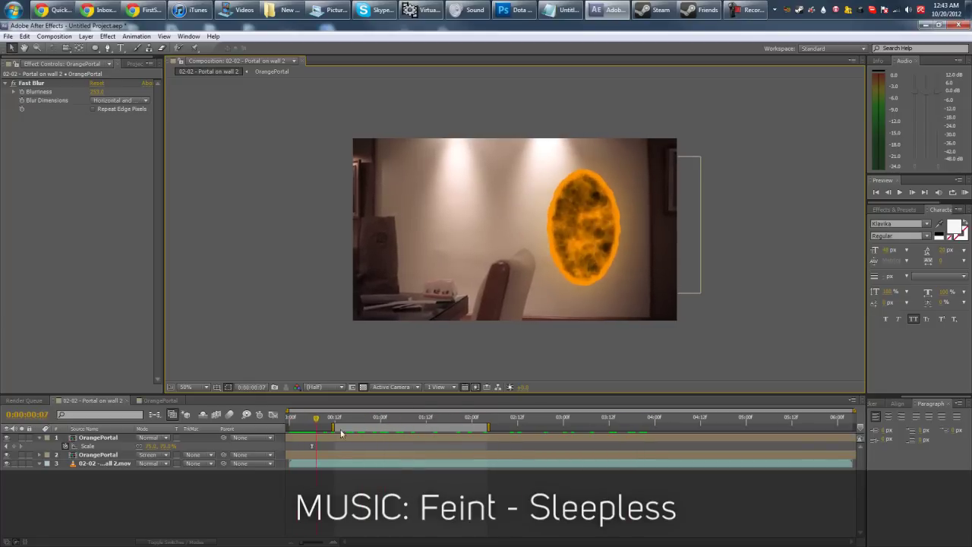